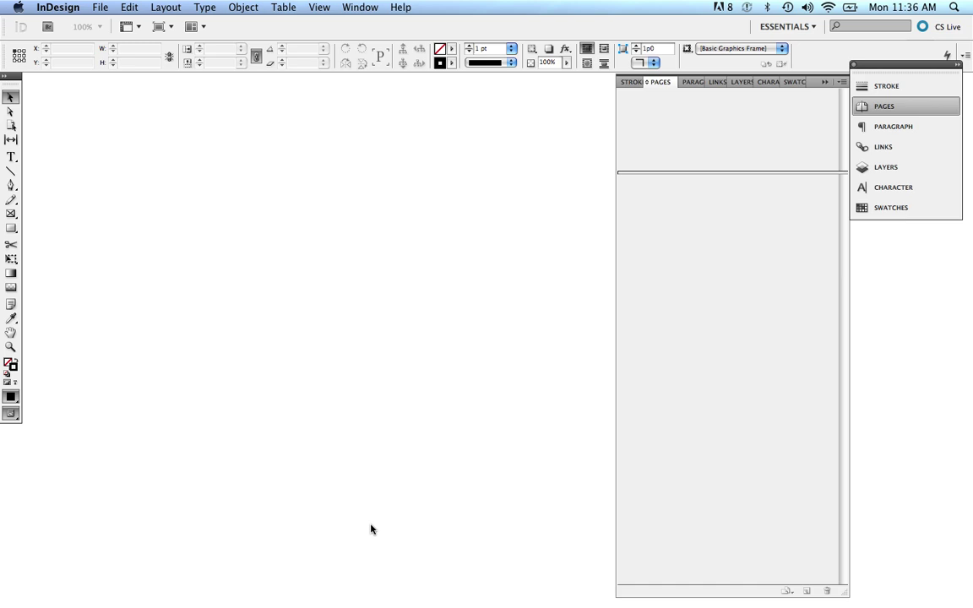
- With no document open, set the horizontal and vertical ruler units to Inches in Preferences
{"action": "key", "text": "super+n"}
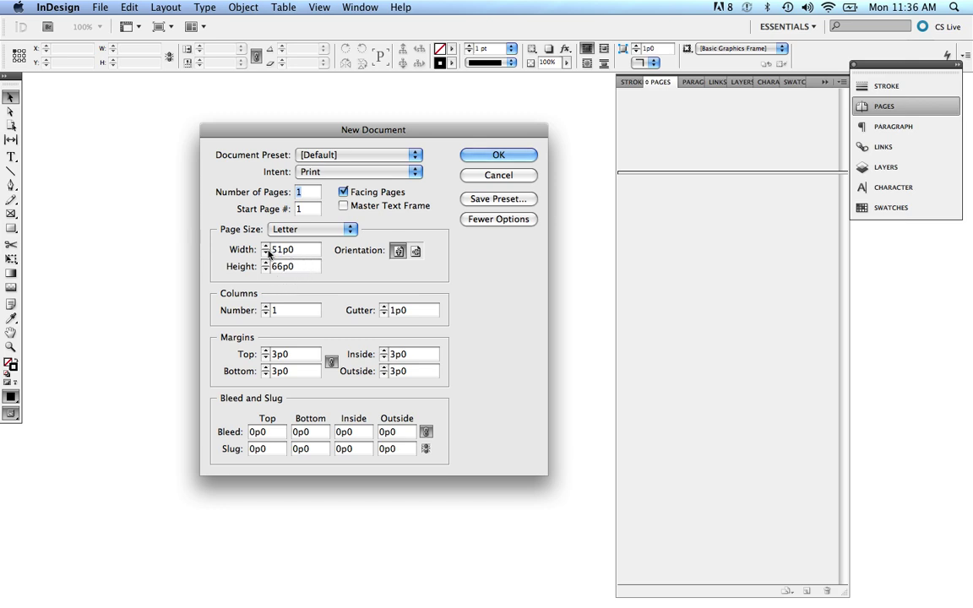
{"action": "left_click", "coordinate": [511, 176]}
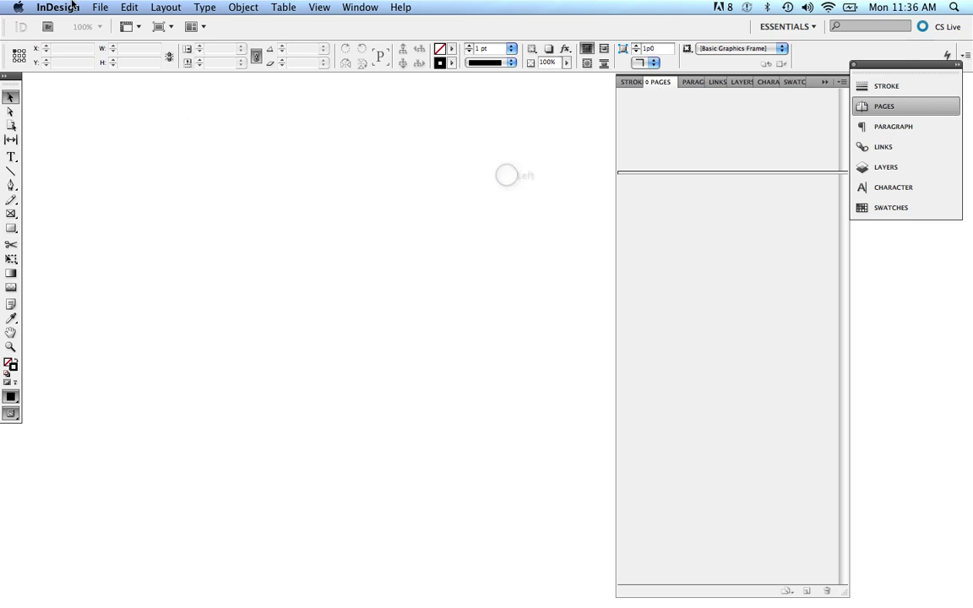
{"action": "left_click", "coordinate": [72, 7]}
{"action": "mouse_move", "coordinate": [74, 51]}
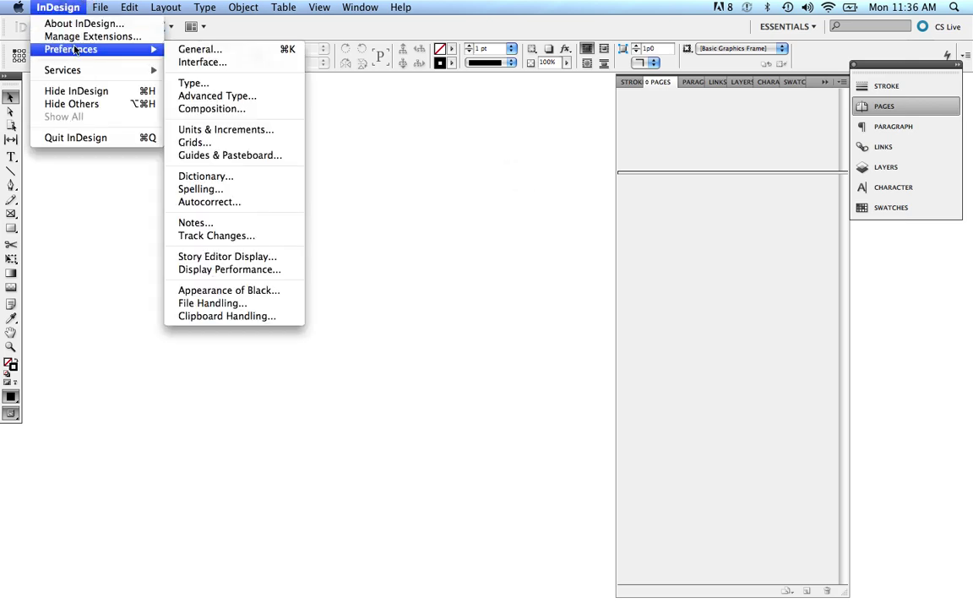
{"action": "left_click", "coordinate": [211, 131]}
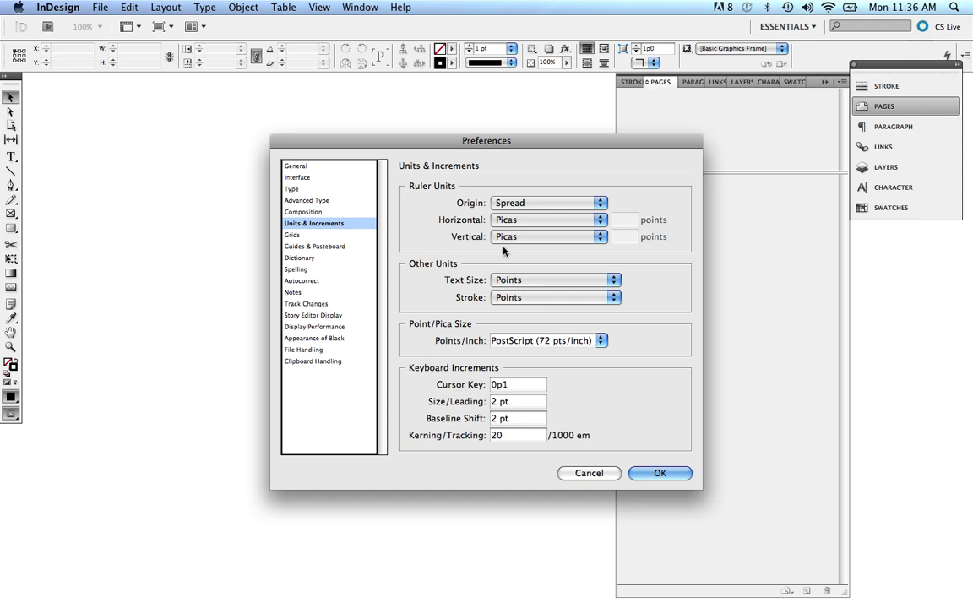
{"action": "left_click", "coordinate": [504, 220]}
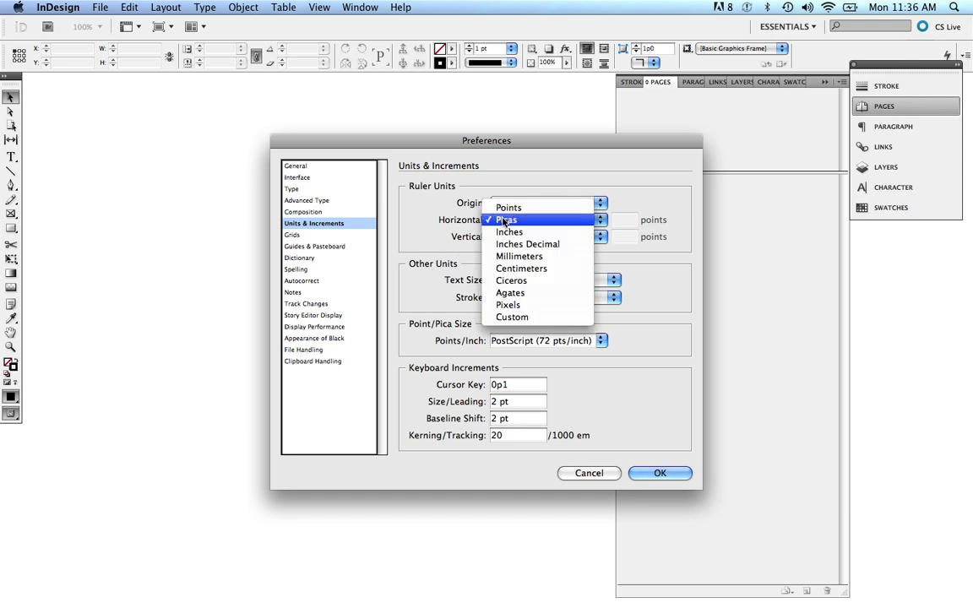
{"action": "left_click", "coordinate": [506, 231]}
{"action": "left_click", "coordinate": [507, 237]}
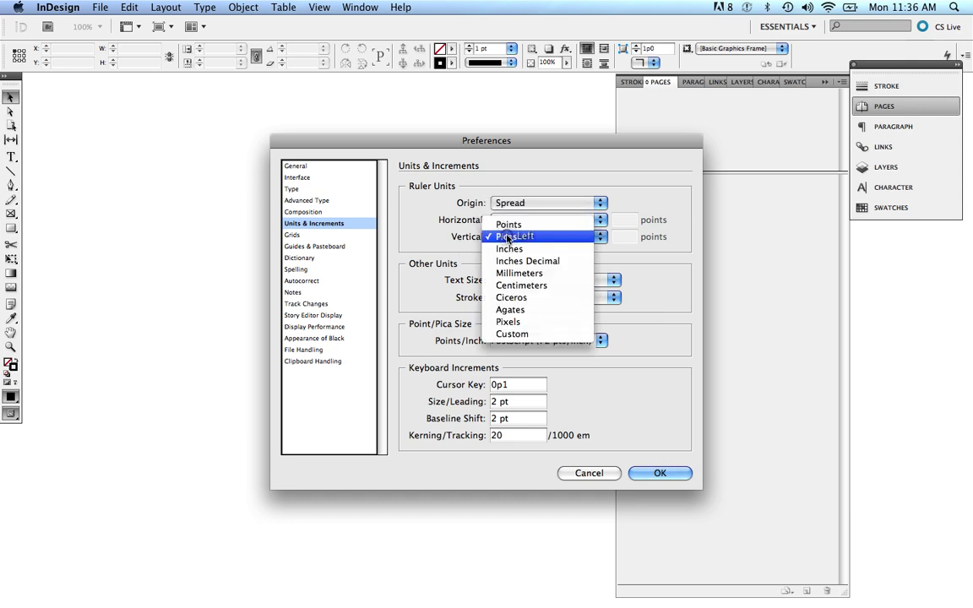
{"action": "left_click", "coordinate": [509, 248]}
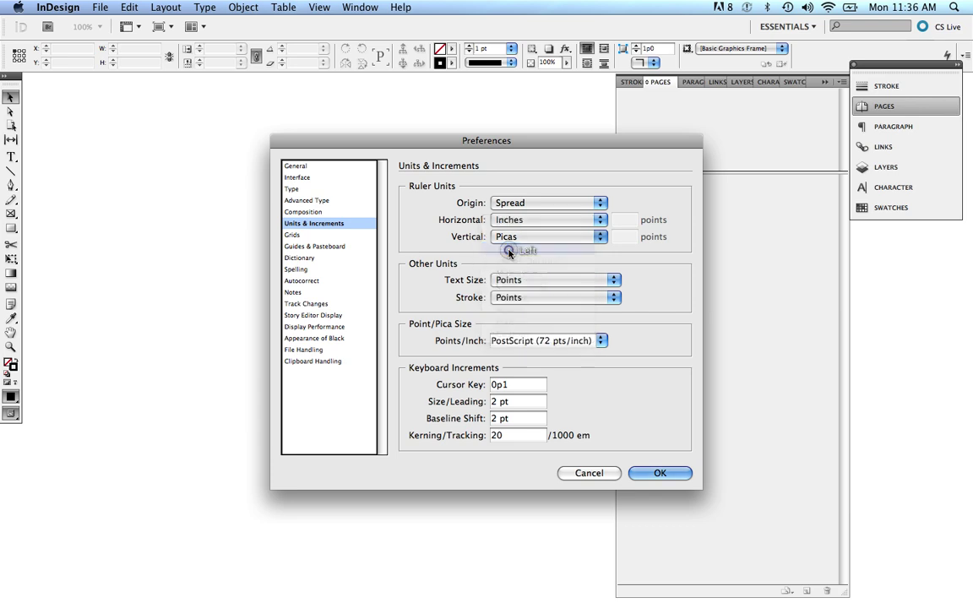
{"action": "left_click", "coordinate": [661, 473]}
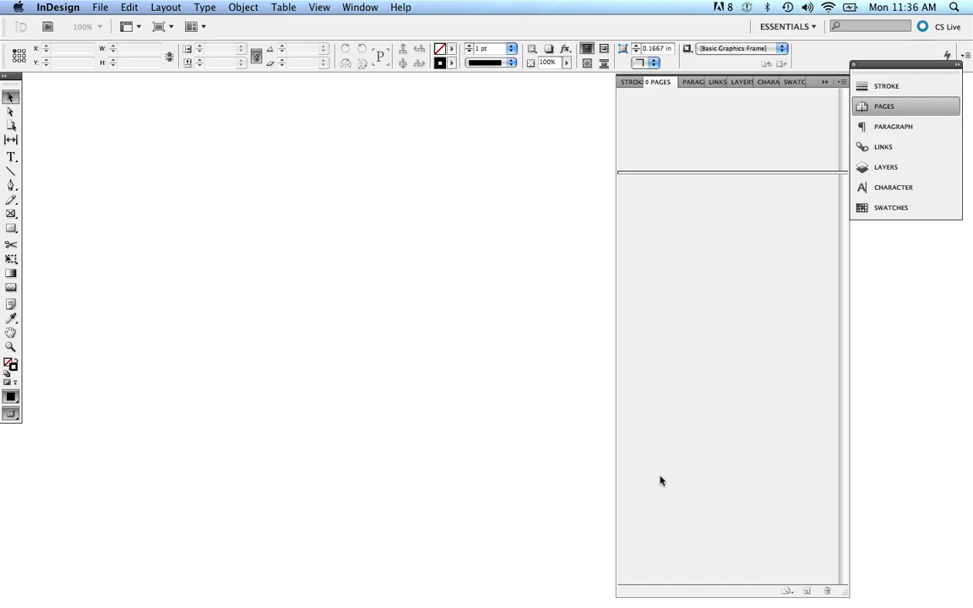
- Start a new document with 8 pages and 6 columns
{"action": "key", "text": "super+n"}
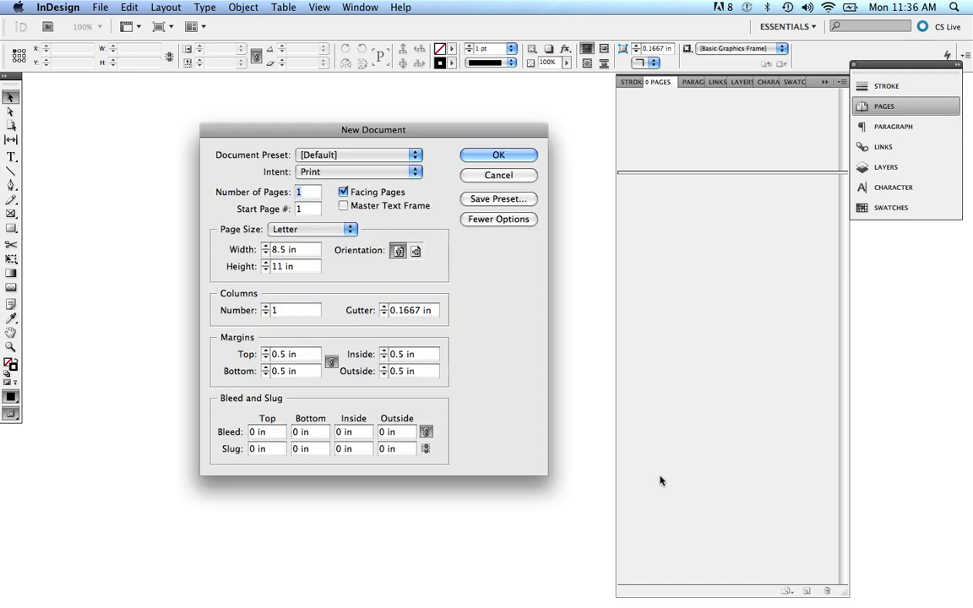
{"action": "left_click", "coordinate": [309, 194]}
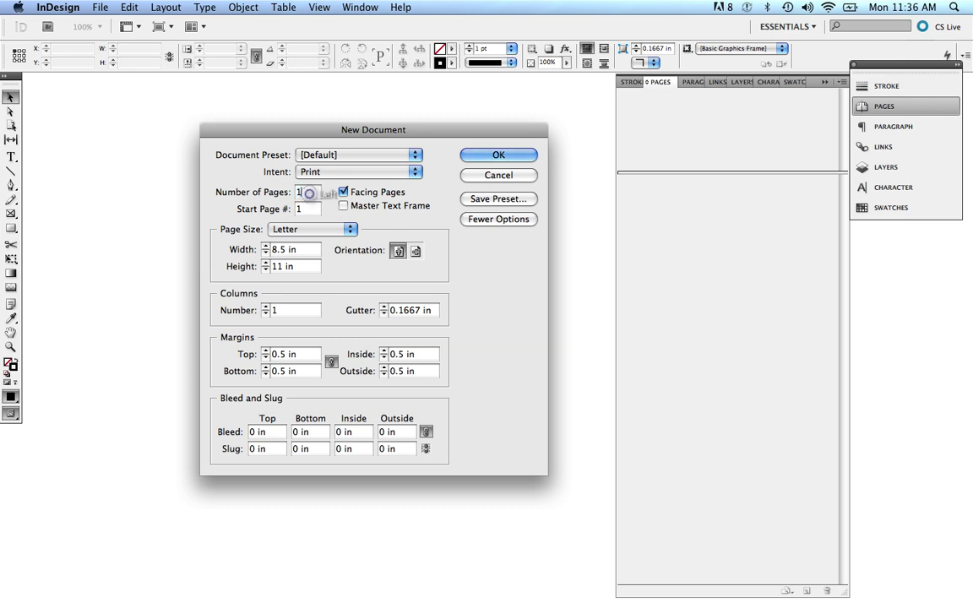
{"action": "key", "text": "BackSpace"}
{"action": "type", "text": "8"}
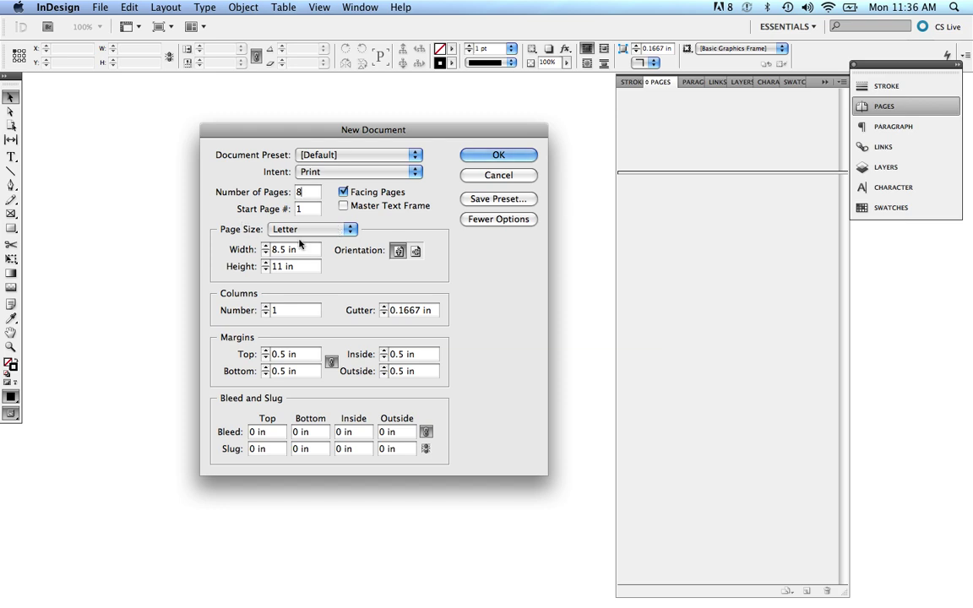
{"action": "left_click", "coordinate": [283, 311]}
{"action": "key", "text": "BackSpace"}
{"action": "key", "text": "Tab"}
{"action": "key", "text": "Tab"}
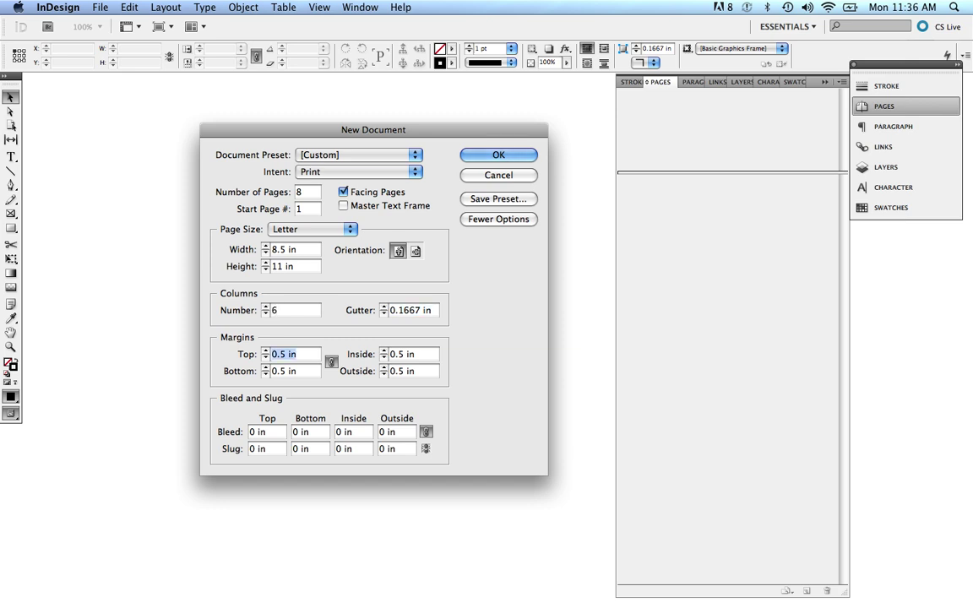
- Unlink the margins so the bottom margin can be edited on its own
{"action": "left_click", "coordinate": [279, 372]}
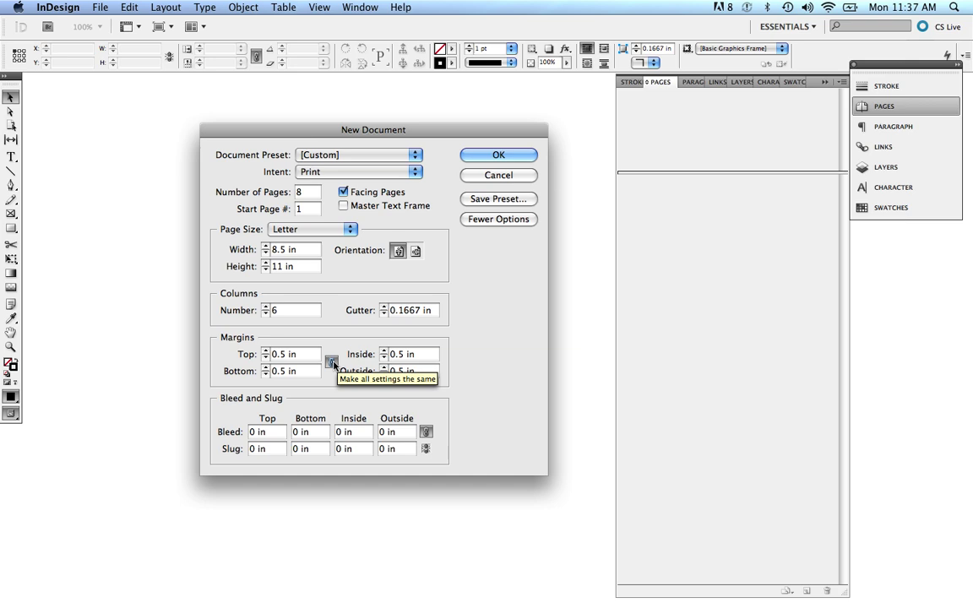
{"action": "left_click", "coordinate": [331, 362]}
{"action": "left_click", "coordinate": [279, 372]}
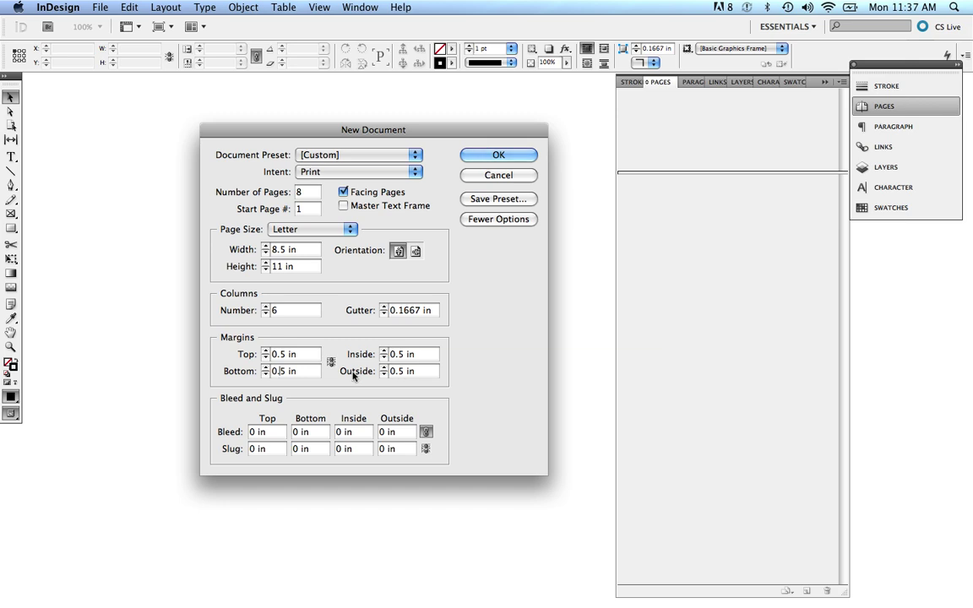
- Finish the 0.75 in bottom margin, add a 0.125 in bleed on all sides, and create the document
{"action": "type", "text": "7"}
{"action": "left_click", "coordinate": [312, 431]}
{"action": "left_click", "coordinate": [248, 431]}
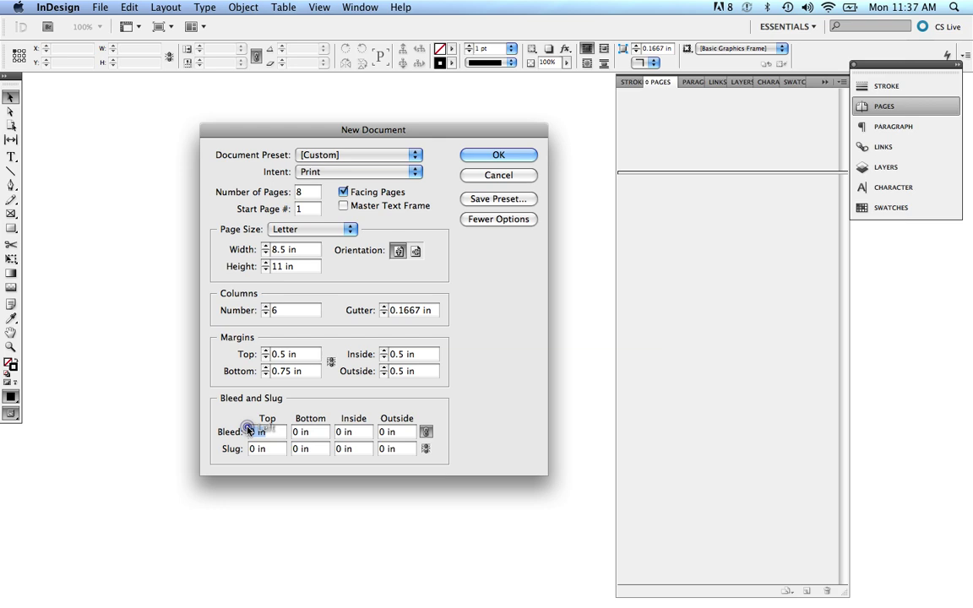
{"action": "type", "text": ".125"}
{"action": "left_click", "coordinate": [302, 432]}
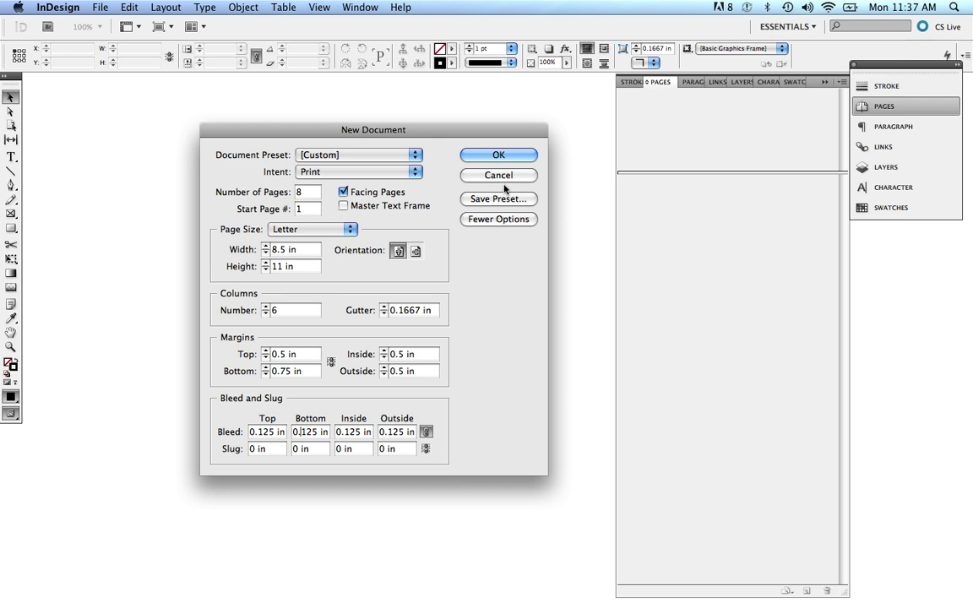
{"action": "left_click", "coordinate": [497, 155]}
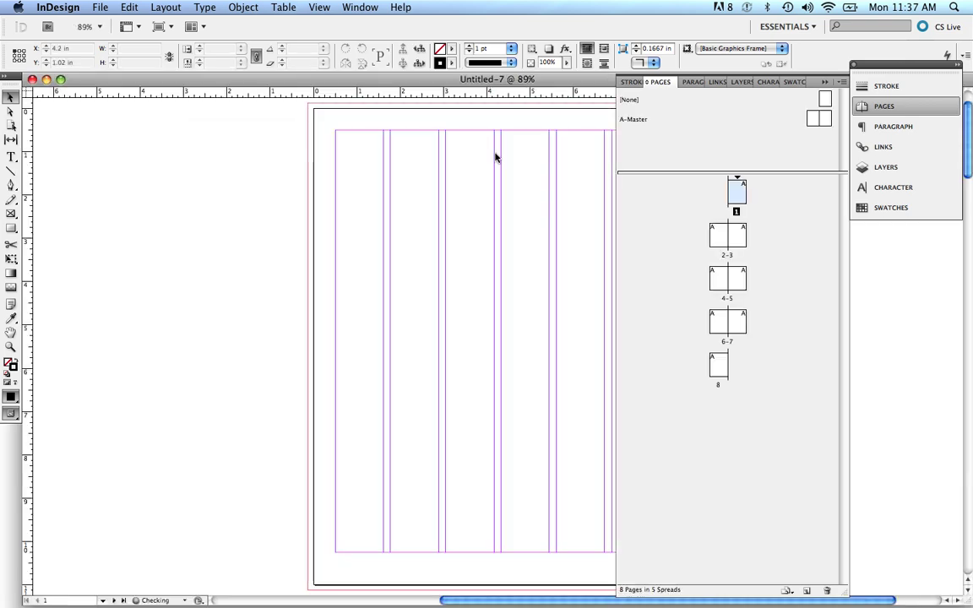
- Fit page 1 in view, float the Pages panel beside the page, and browse spreads 2-3 and 4-5
{"action": "double_click", "coordinate": [738, 190]}
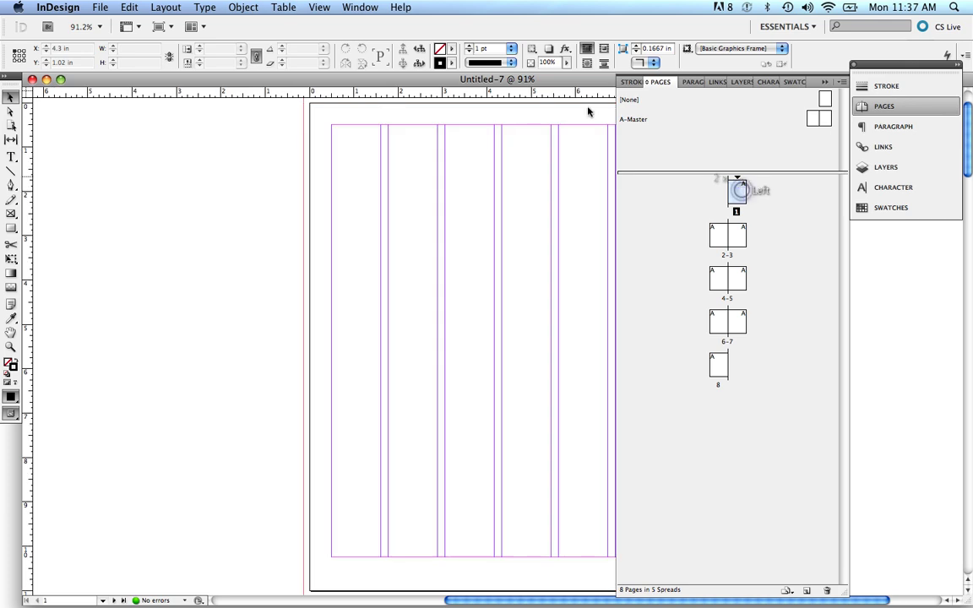
{"action": "left_click_drag", "start_coordinate": [538, 79], "coordinate": [468, 79]}
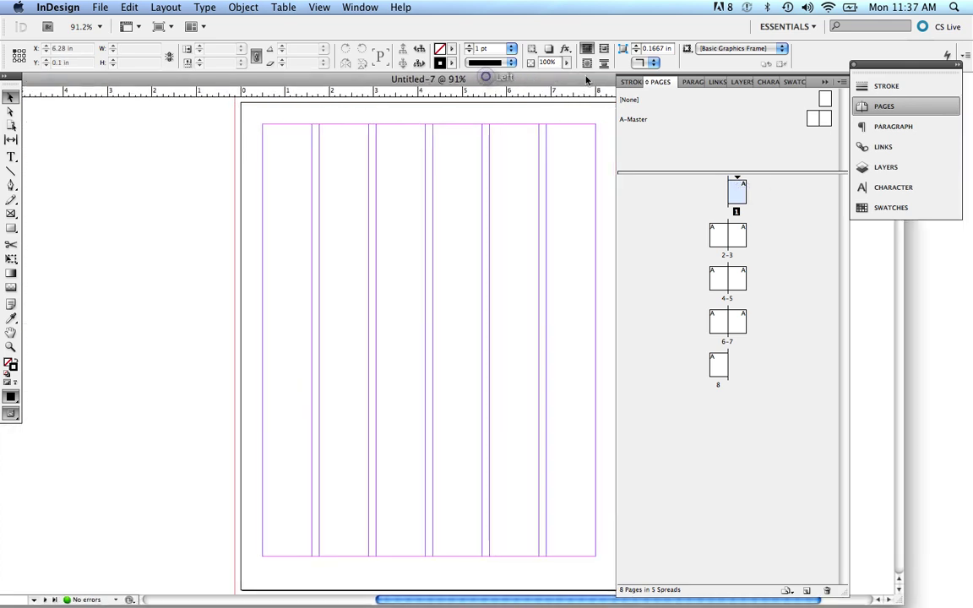
{"action": "mouse_move", "coordinate": [658, 90]}
{"action": "left_mouse_down"}
{"action": "mouse_move", "coordinate": [148, 232]}
{"action": "mouse_move", "coordinate": [163, 217]}
{"action": "left_mouse_up"}
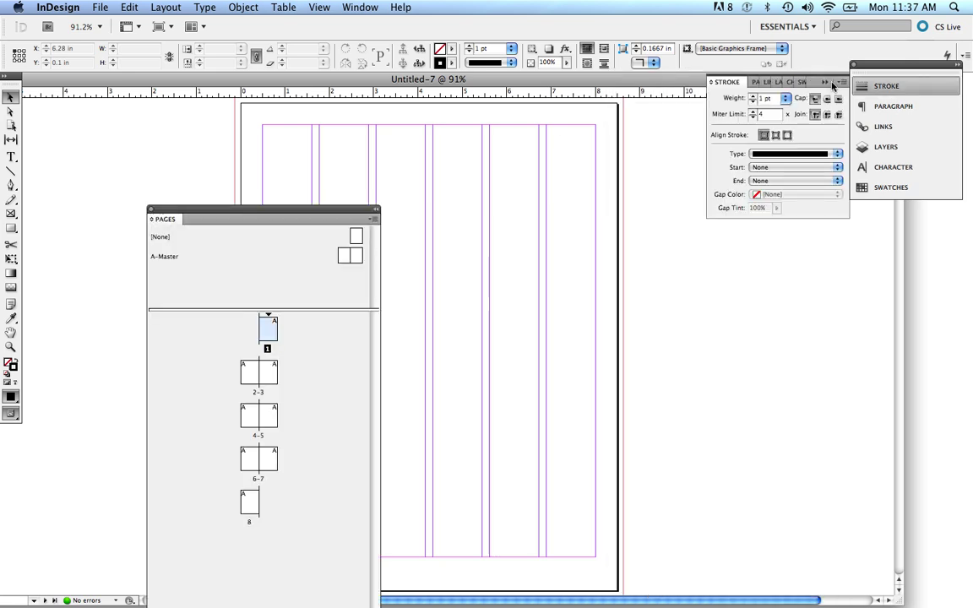
{"action": "left_click", "coordinate": [825, 82]}
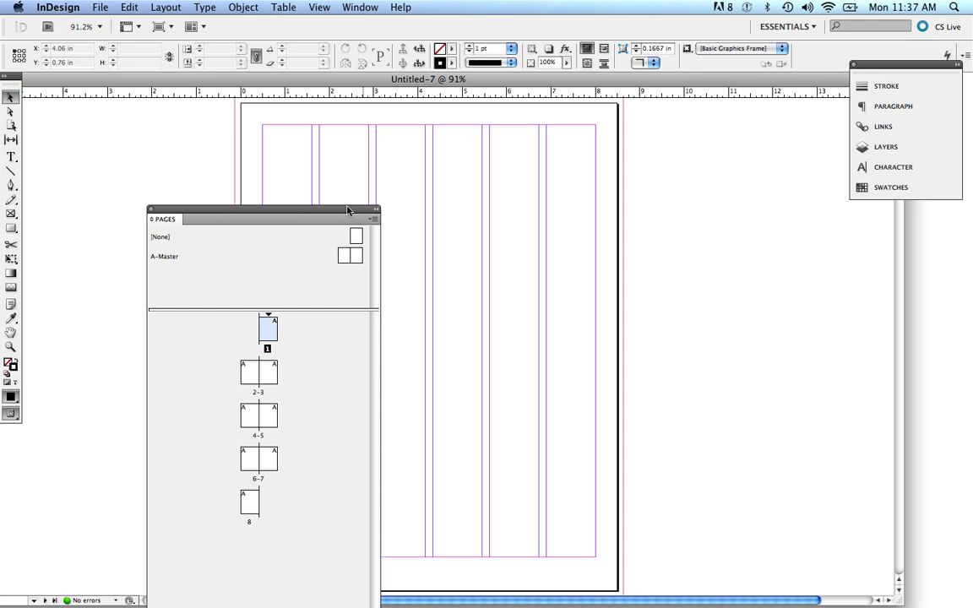
{"action": "left_click_drag", "start_coordinate": [347, 210], "coordinate": [810, 110]}
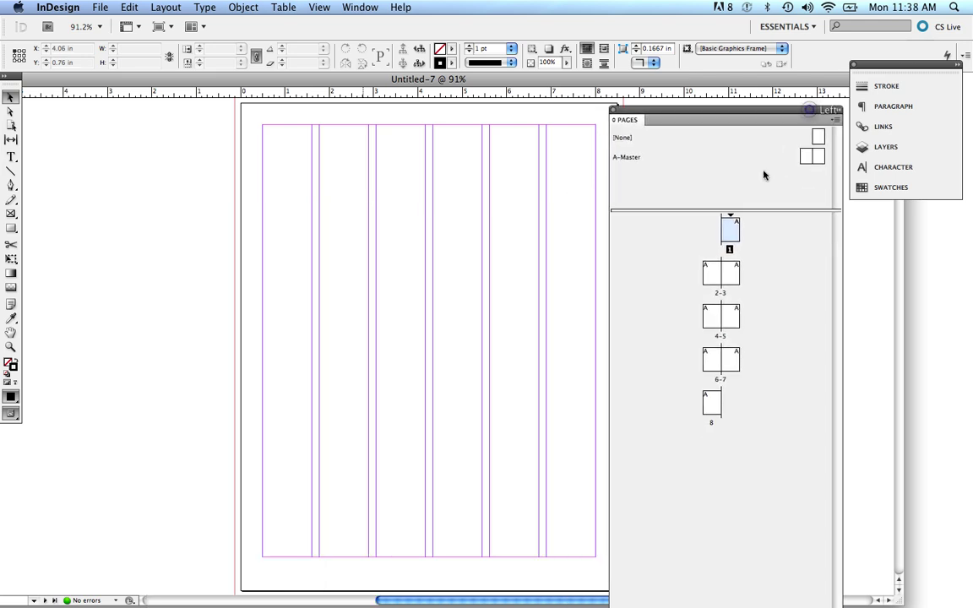
{"action": "left_click", "coordinate": [710, 270]}
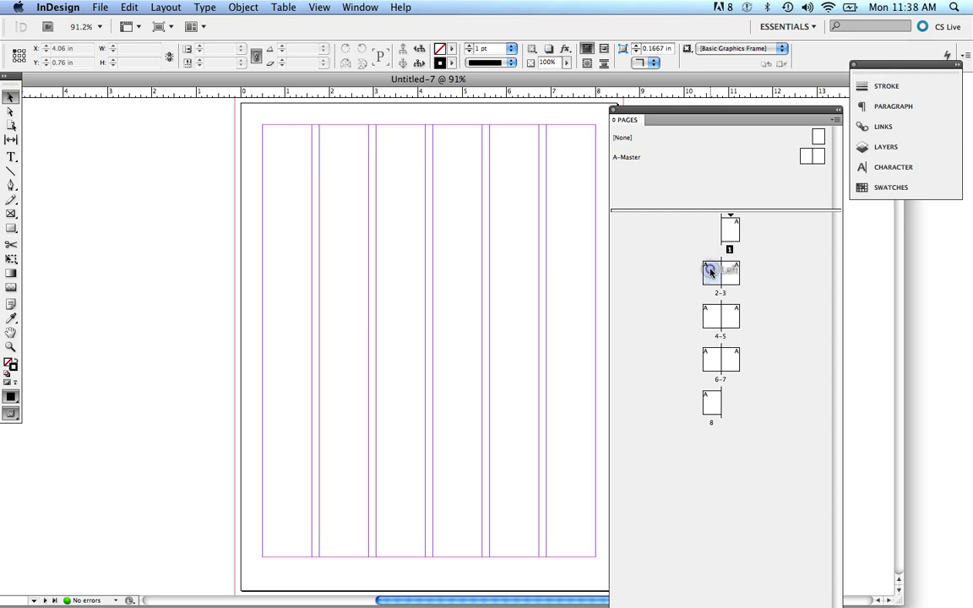
{"action": "left_click", "coordinate": [708, 316]}
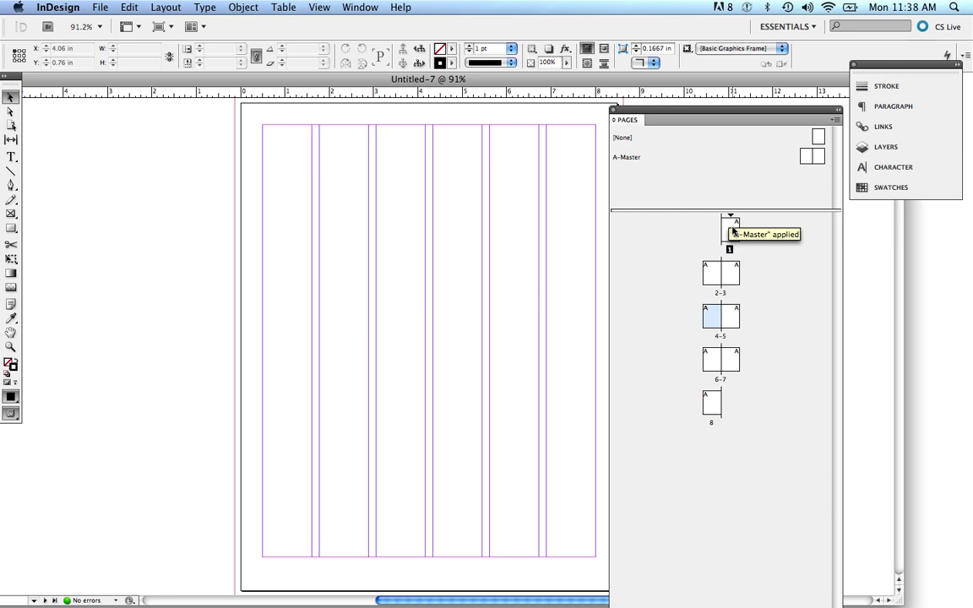
- Open A-Master for editing and select both of its master pages
{"action": "double_click", "coordinate": [810, 157]}
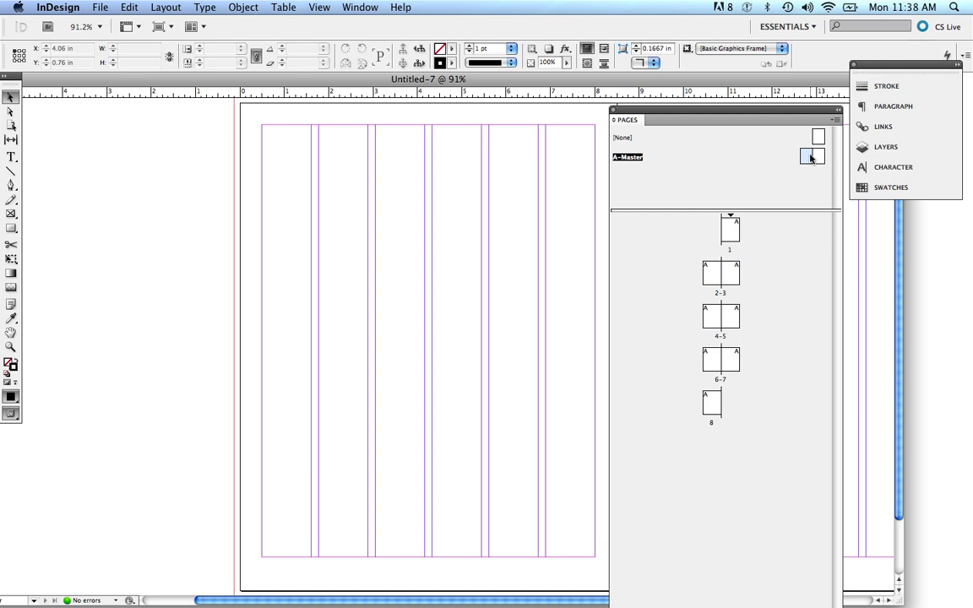
{"action": "left_click", "coordinate": [643, 160]}
- Rename A-Master to 'A-folios' in Master Options and pick its left page
{"action": "left_click", "coordinate": [635, 161], "text": "alt"}
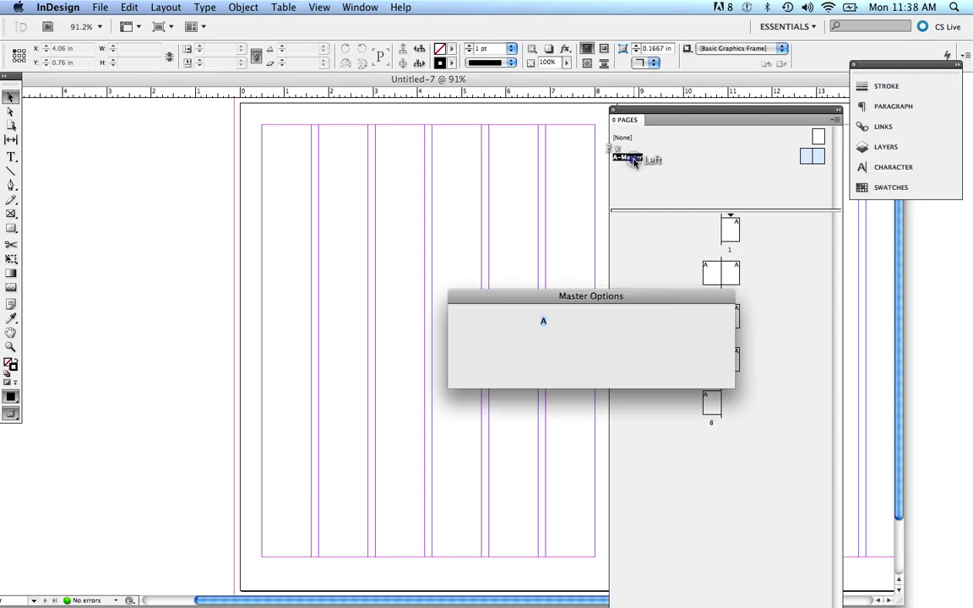
{"action": "left_click", "coordinate": [598, 341]}
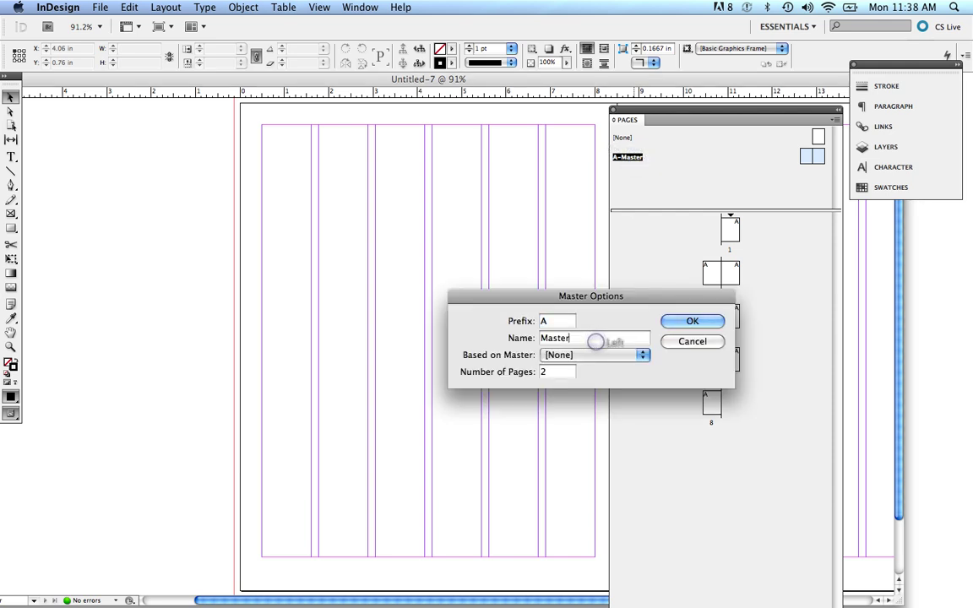
{"action": "double_click", "coordinate": [608, 340]}
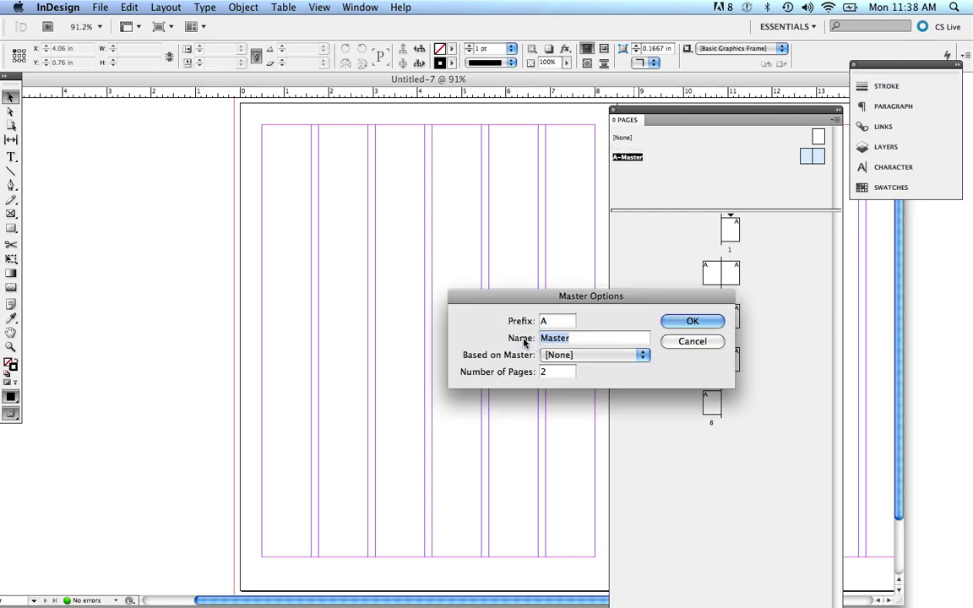
{"action": "type", "text": "folios"}
{"action": "left_click", "coordinate": [690, 321]}
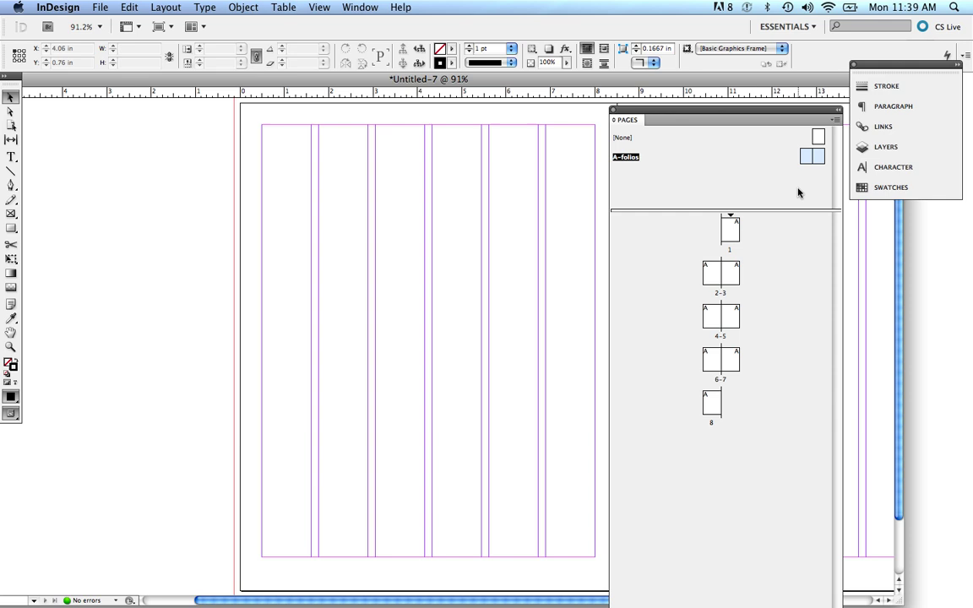
{"action": "left_click", "coordinate": [806, 159]}
- Open the A-folios master spread and pan to the left page's bottom margin
{"action": "double_click", "coordinate": [813, 157]}
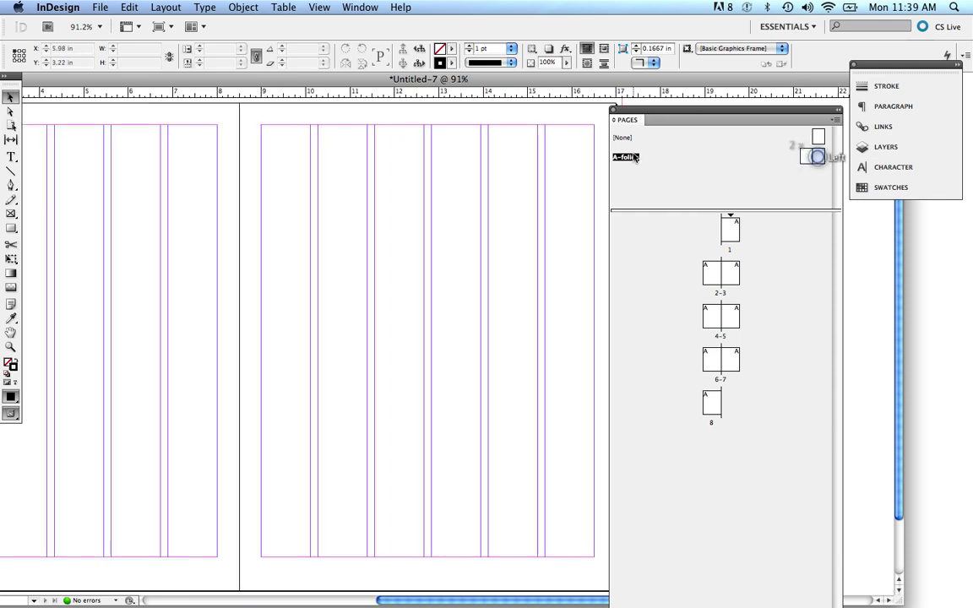
{"action": "left_click", "coordinate": [631, 157]}
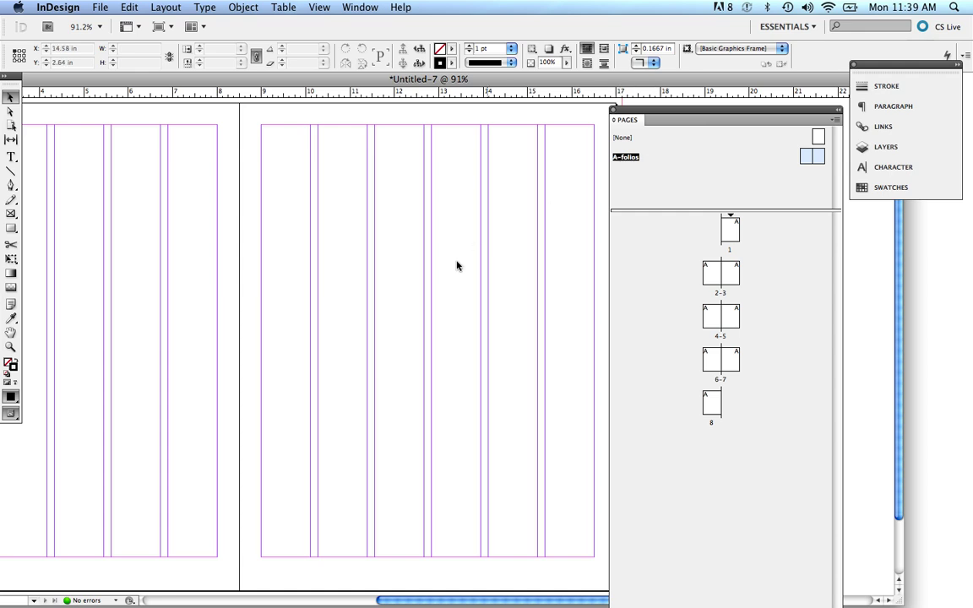
{"action": "left_click_drag", "start_coordinate": [393, 306], "coordinate": [530, 284]}
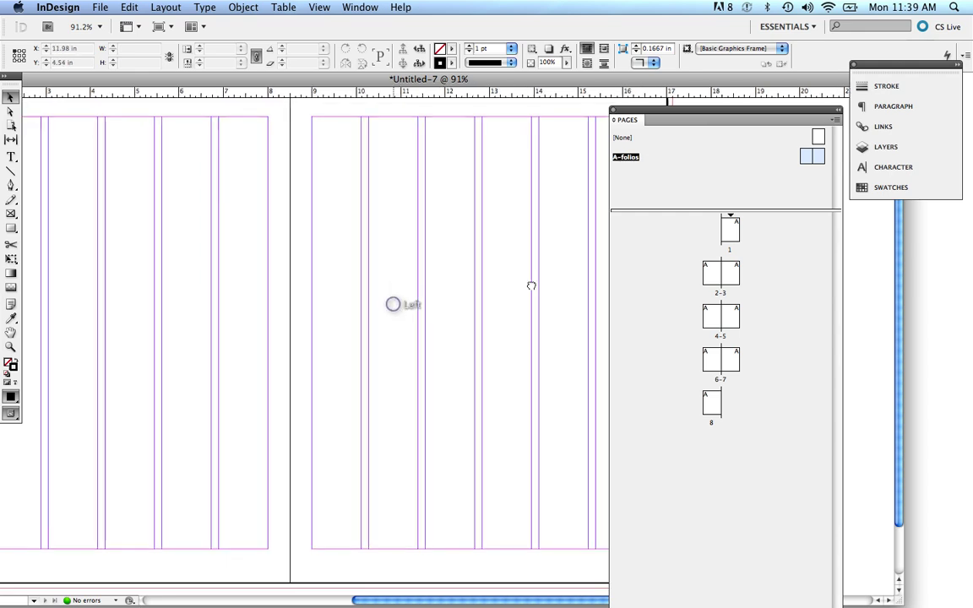
{"action": "left_click_drag", "start_coordinate": [356, 367], "coordinate": [467, 359]}
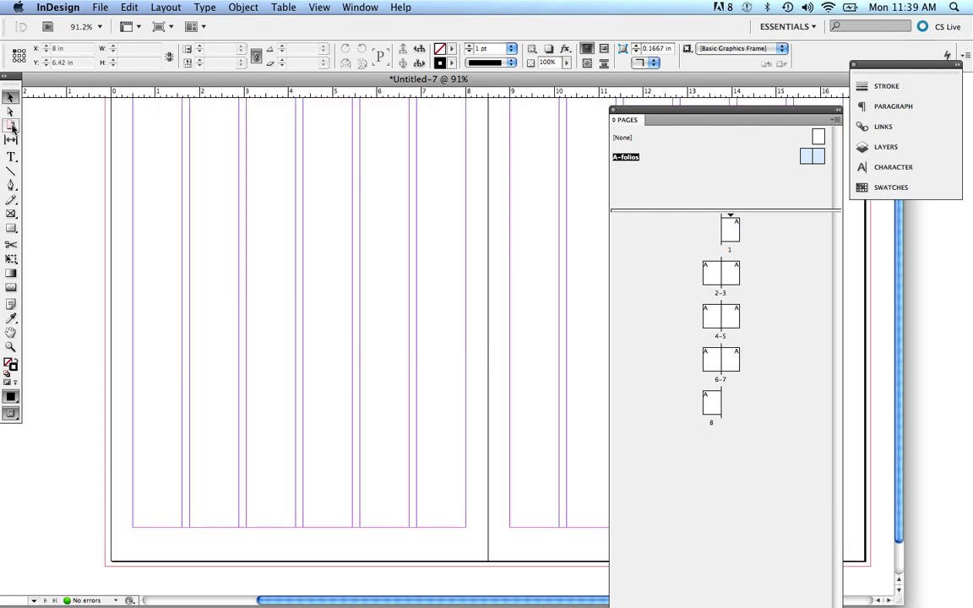
- Draw a text frame below the left master page's bottom margin and insert a Current Page Number marker
{"action": "left_click", "coordinate": [11, 156]}
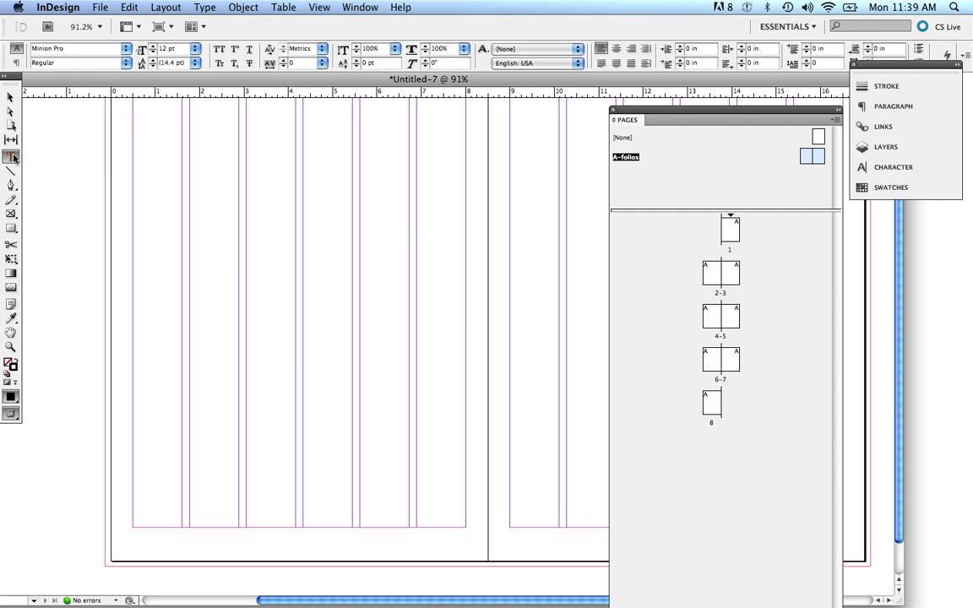
{"action": "left_click_drag", "start_coordinate": [134, 530], "coordinate": [194, 556]}
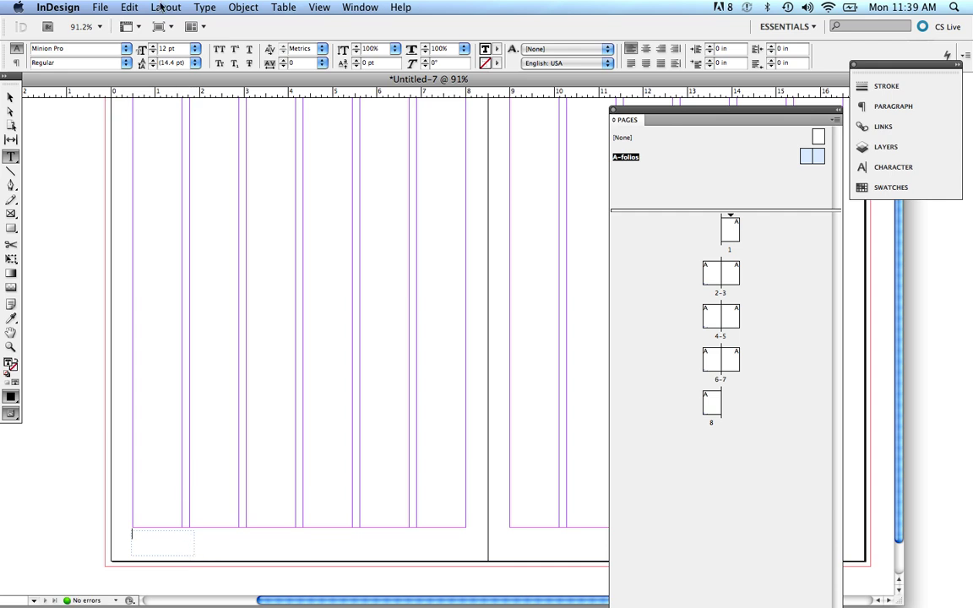
{"action": "left_click", "coordinate": [205, 7]}
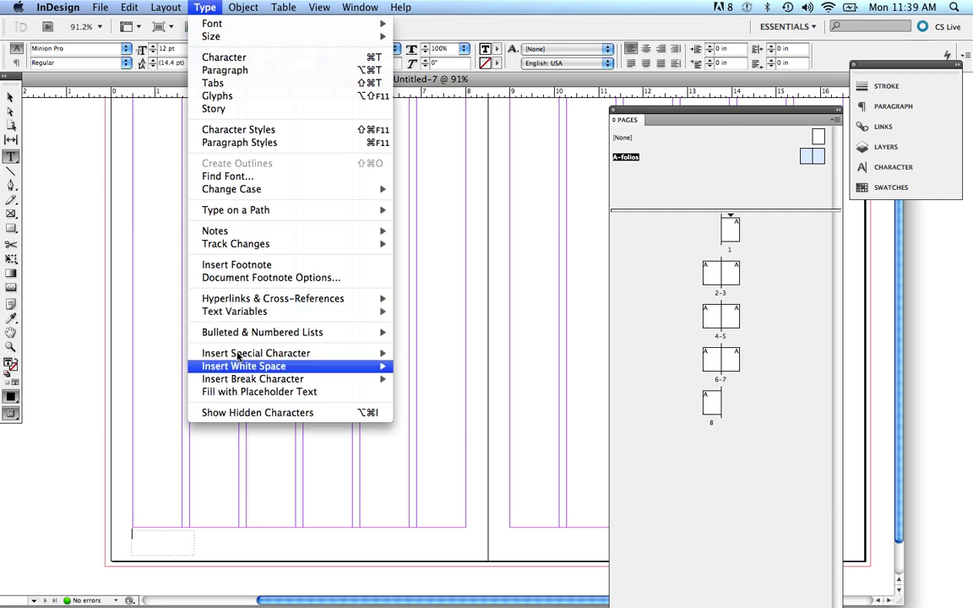
{"action": "mouse_move", "coordinate": [236, 359]}
{"action": "mouse_move", "coordinate": [415, 367]}
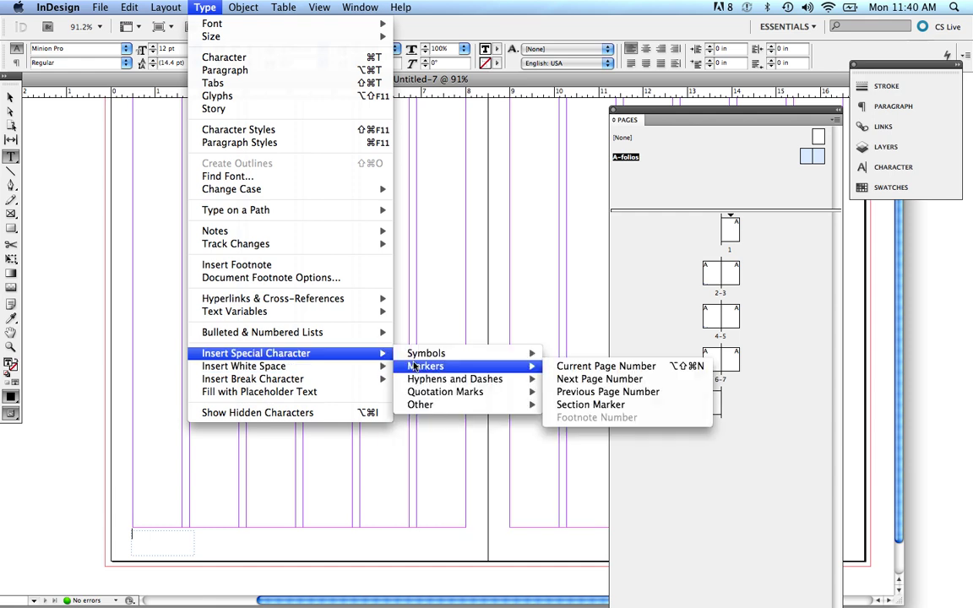
{"action": "left_click", "coordinate": [575, 365]}
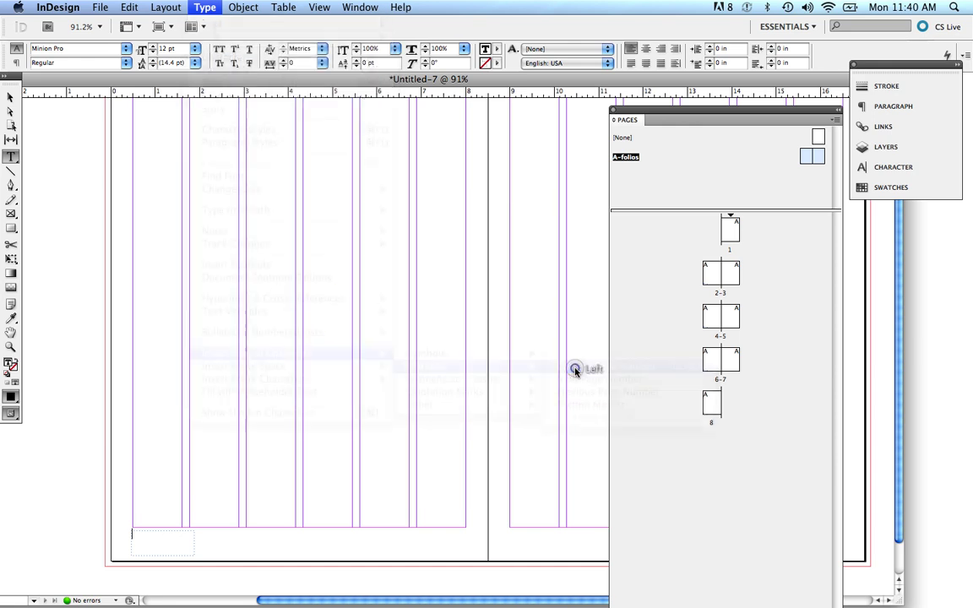
- Select the 'A' marker in the frame and replace it with a fresh Current Page Number marker
{"action": "left_click", "coordinate": [153, 537]}
{"action": "left_click_drag", "start_coordinate": [137, 535], "coordinate": [131, 533]}
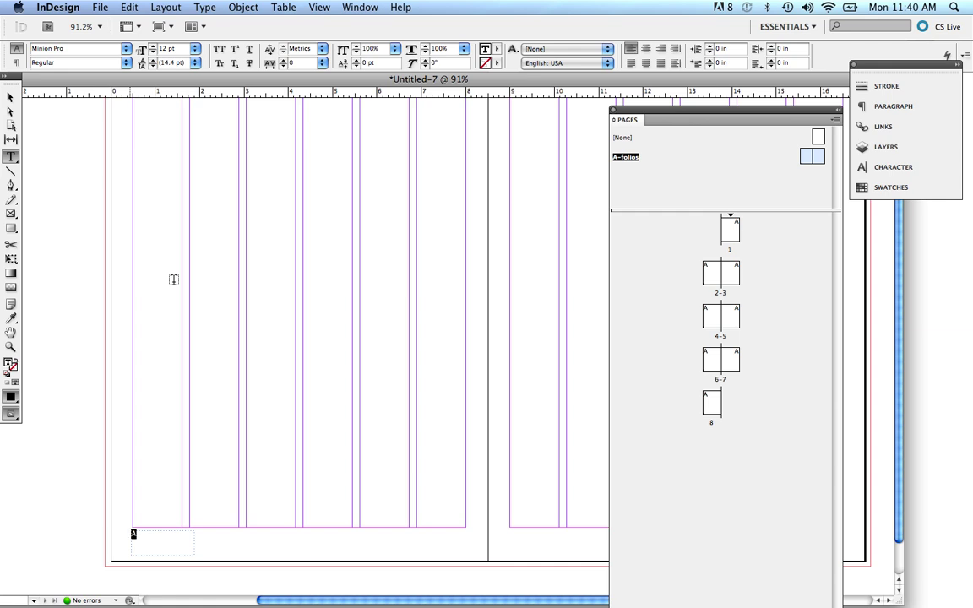
{"action": "left_click", "coordinate": [193, 7]}
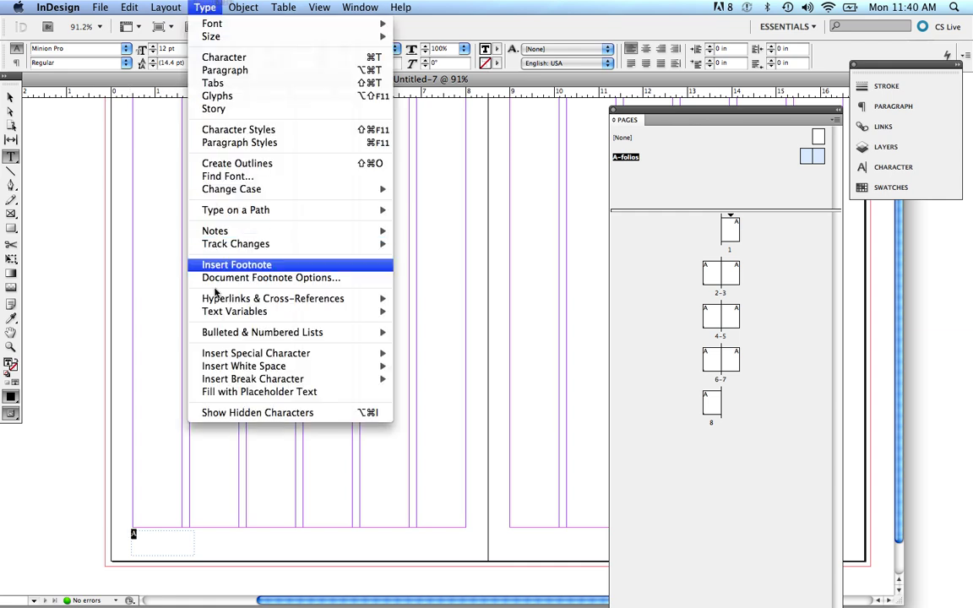
{"action": "mouse_move", "coordinate": [321, 353]}
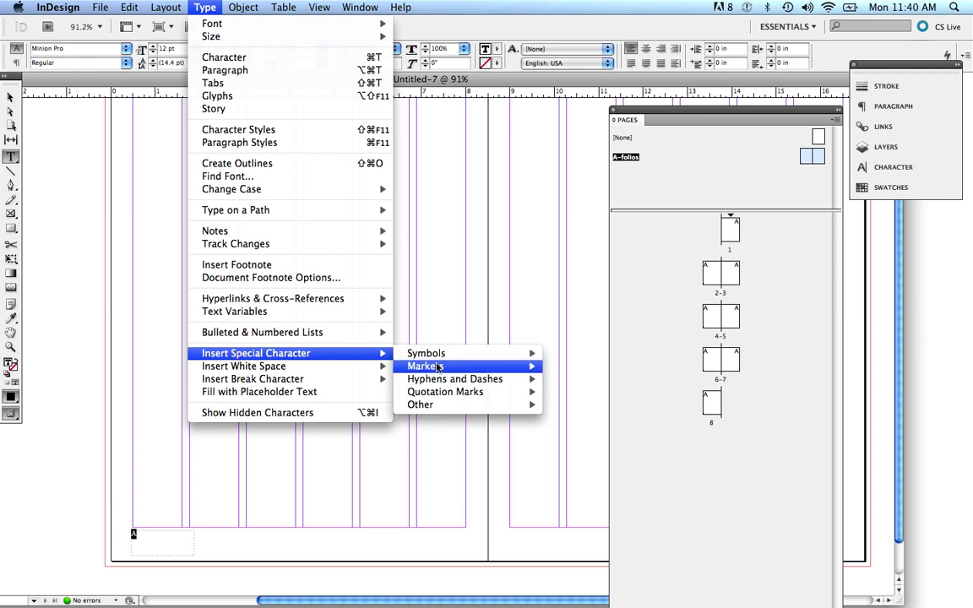
{"action": "mouse_move", "coordinate": [438, 366]}
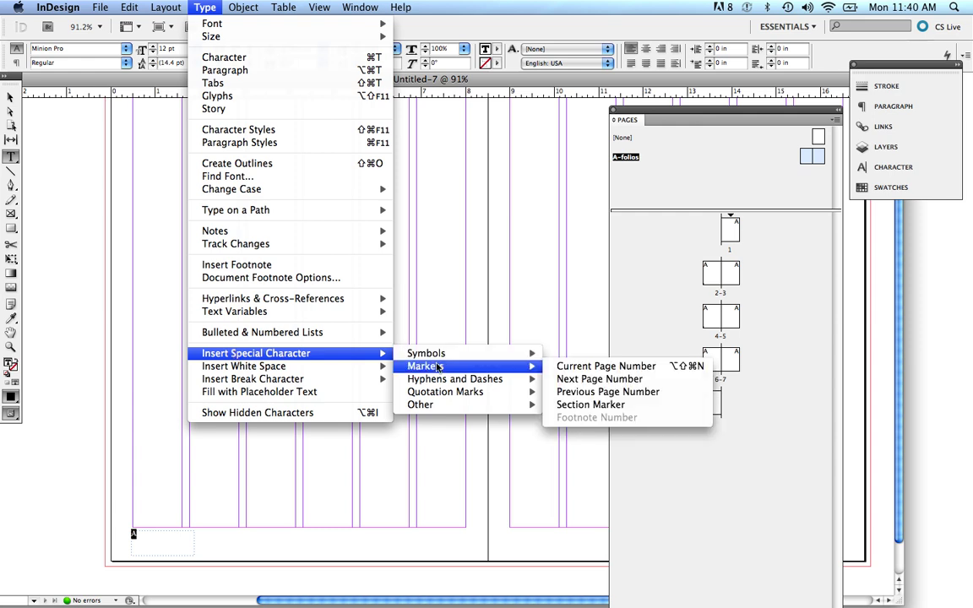
{"action": "left_click", "coordinate": [602, 366]}
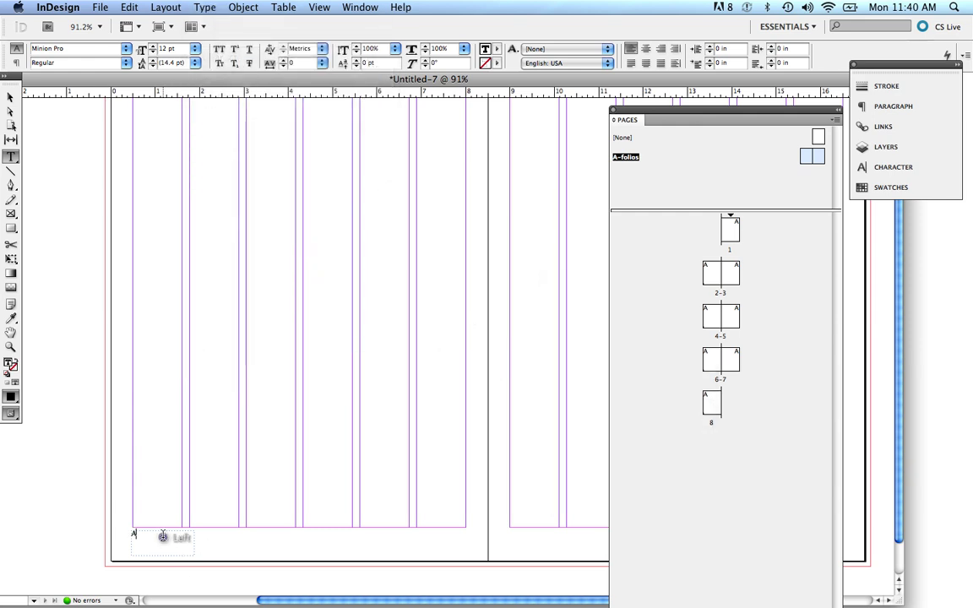
- Format the left page-number marker as Minion Pro Bold at 10 pt
{"action": "left_click_drag", "start_coordinate": [129, 533], "coordinate": [153, 541]}
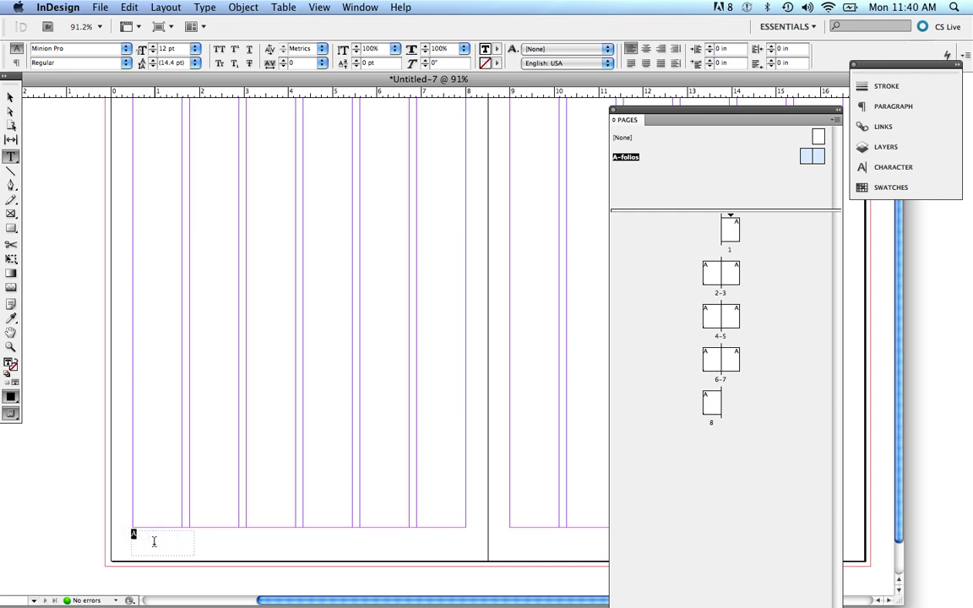
{"action": "left_click", "coordinate": [125, 62]}
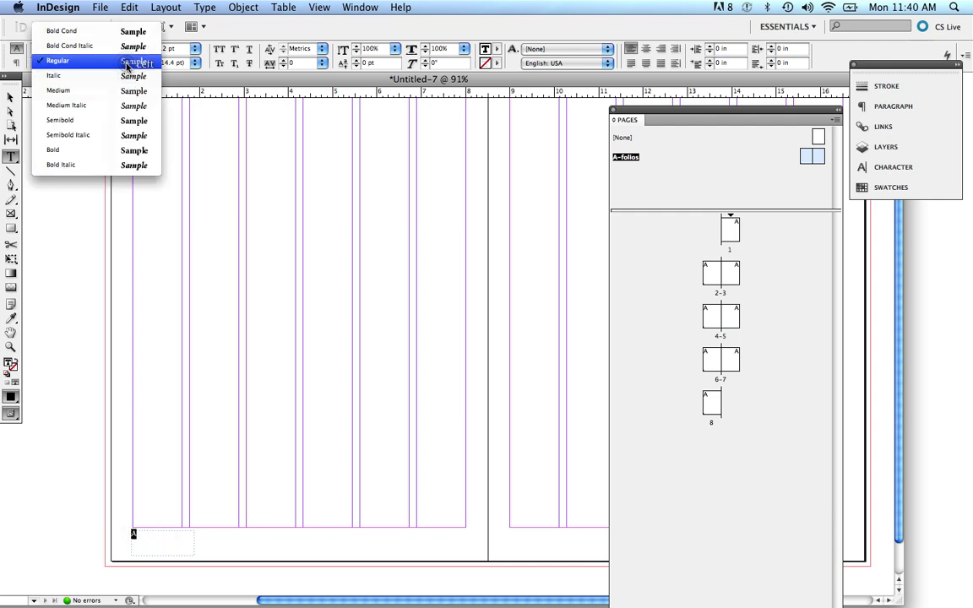
{"action": "left_click", "coordinate": [129, 150]}
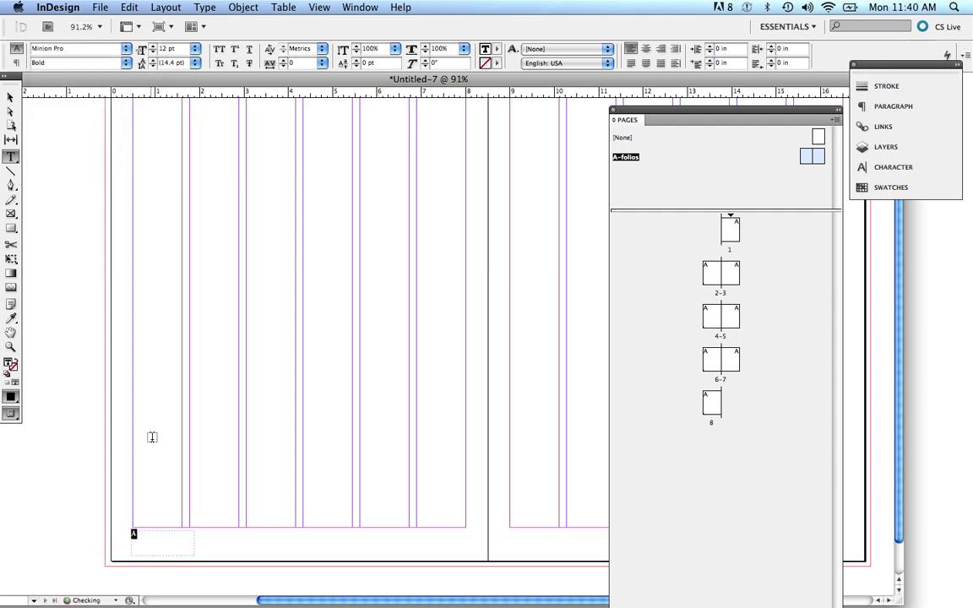
{"action": "left_click", "coordinate": [157, 540]}
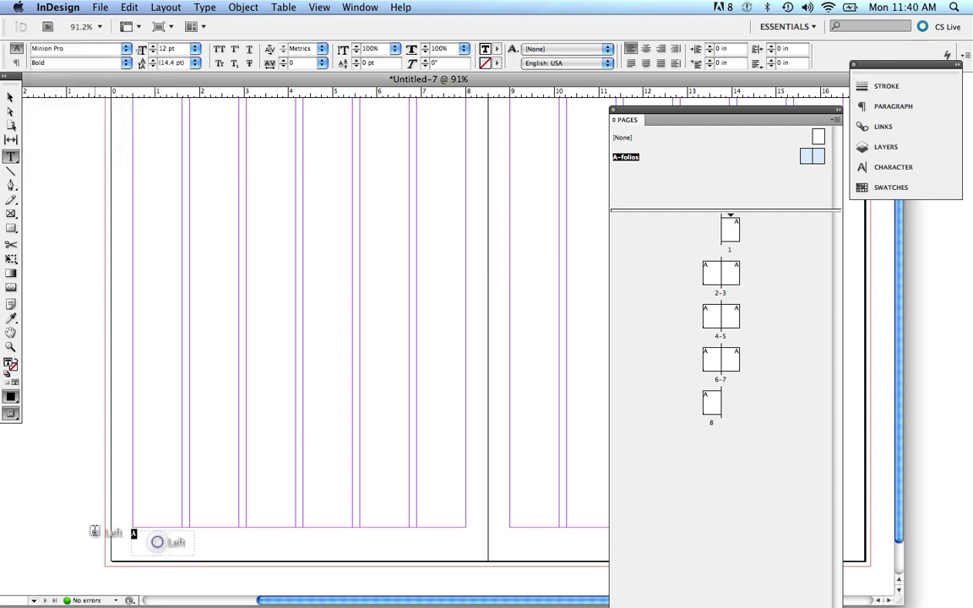
{"action": "left_click", "coordinate": [195, 48]}
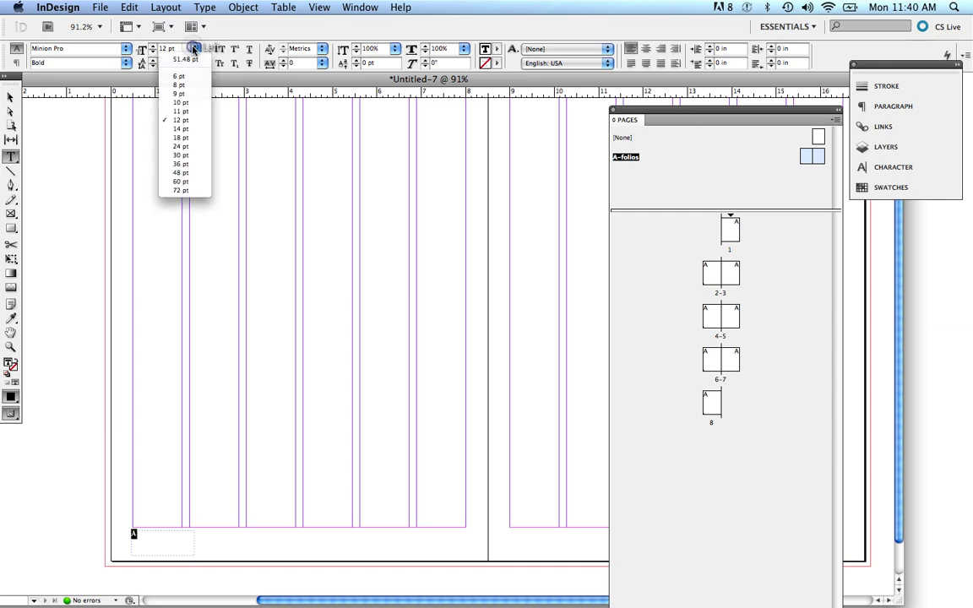
{"action": "left_click", "coordinate": [188, 100]}
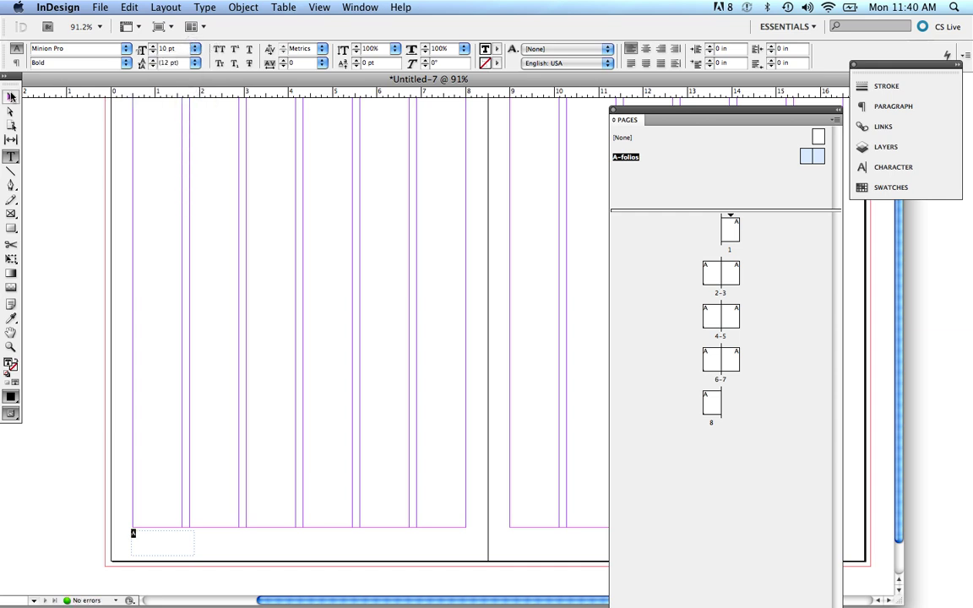
- Deselect the left folio frame and pan to the right master page's bottom corner
{"action": "left_click", "coordinate": [10, 96]}
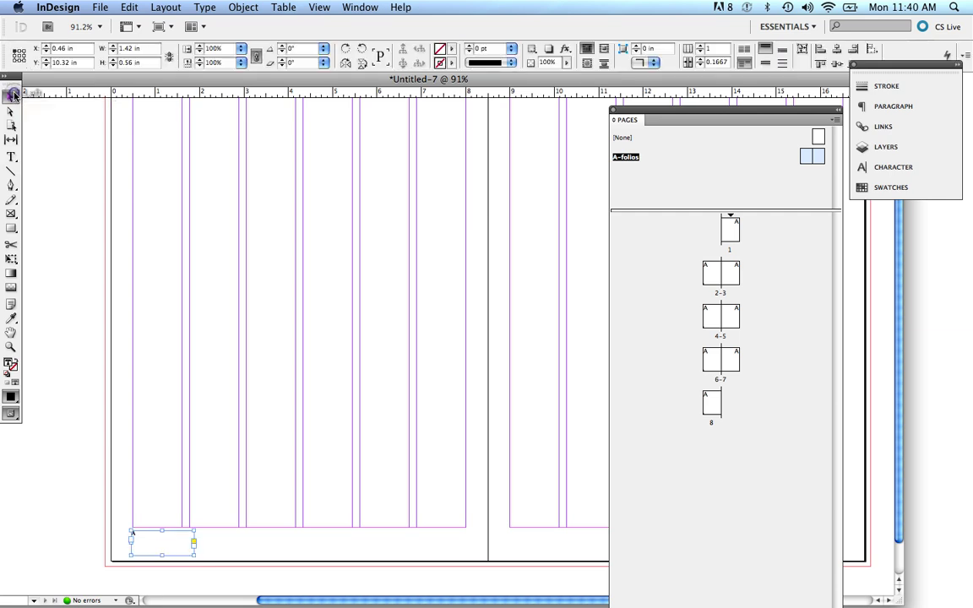
{"action": "left_click", "coordinate": [233, 357]}
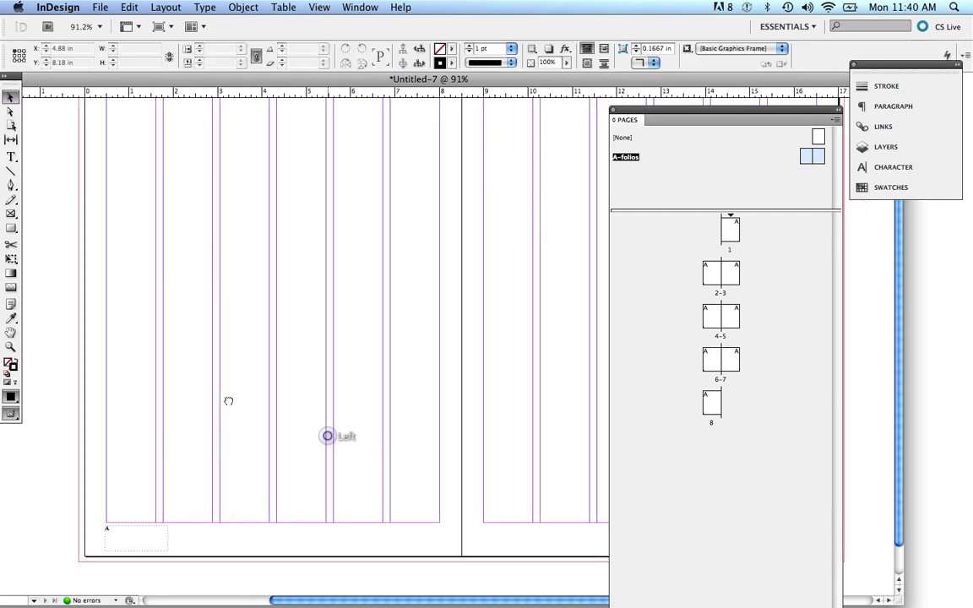
{"action": "left_click_drag", "start_coordinate": [327, 437], "coordinate": [156, 402]}
{"action": "left_click_drag", "start_coordinate": [179, 337], "coordinate": [113, 319]}
{"action": "left_click_drag", "start_coordinate": [531, 331], "coordinate": [343, 321]}
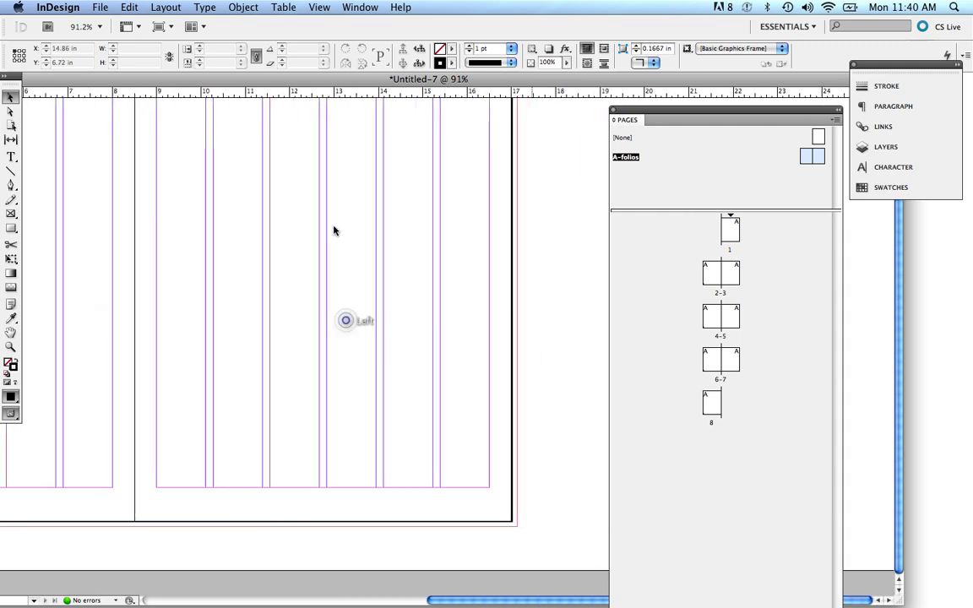
- Draw a text frame at the right page's bottom-right margin holding a Current Page Number marker
{"action": "left_click", "coordinate": [11, 156]}
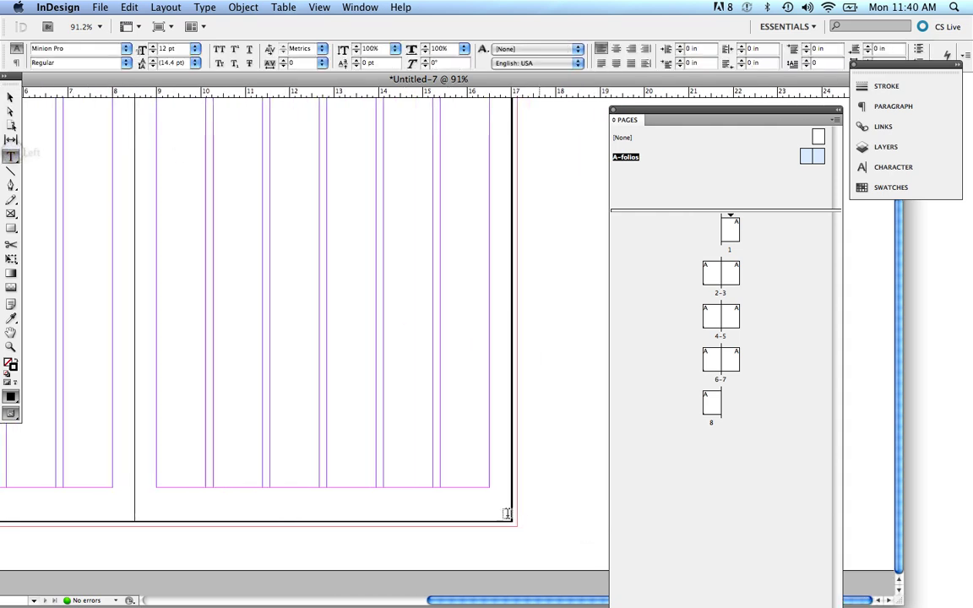
{"action": "left_click_drag", "start_coordinate": [434, 492], "coordinate": [493, 512]}
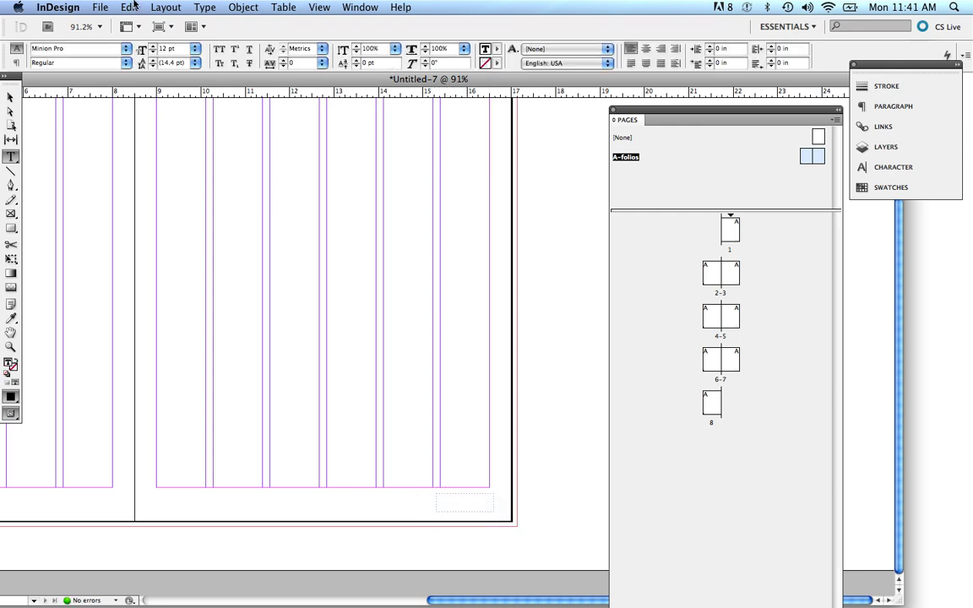
{"action": "left_click", "coordinate": [204, 7]}
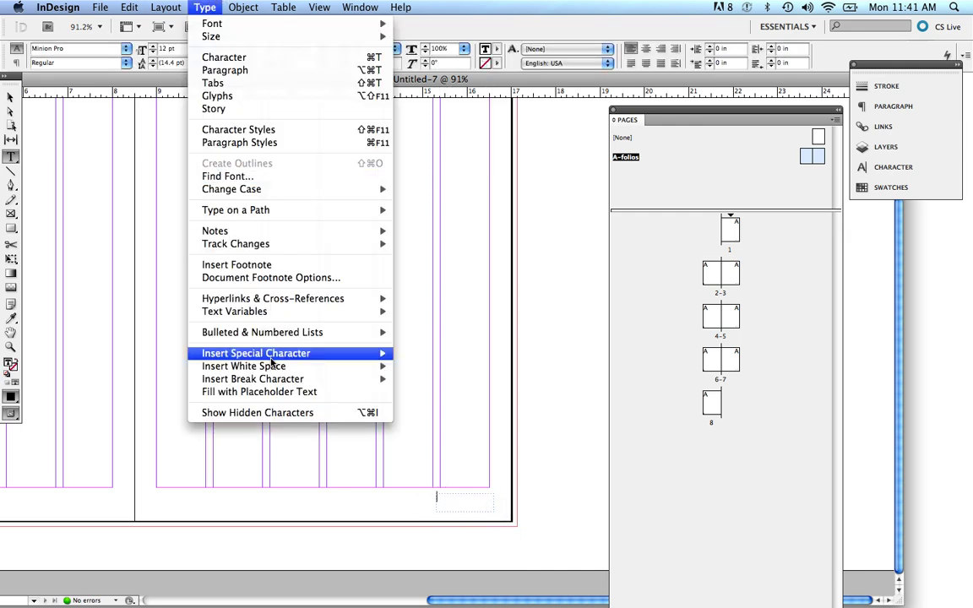
{"action": "mouse_move", "coordinate": [270, 355]}
{"action": "mouse_move", "coordinate": [403, 370]}
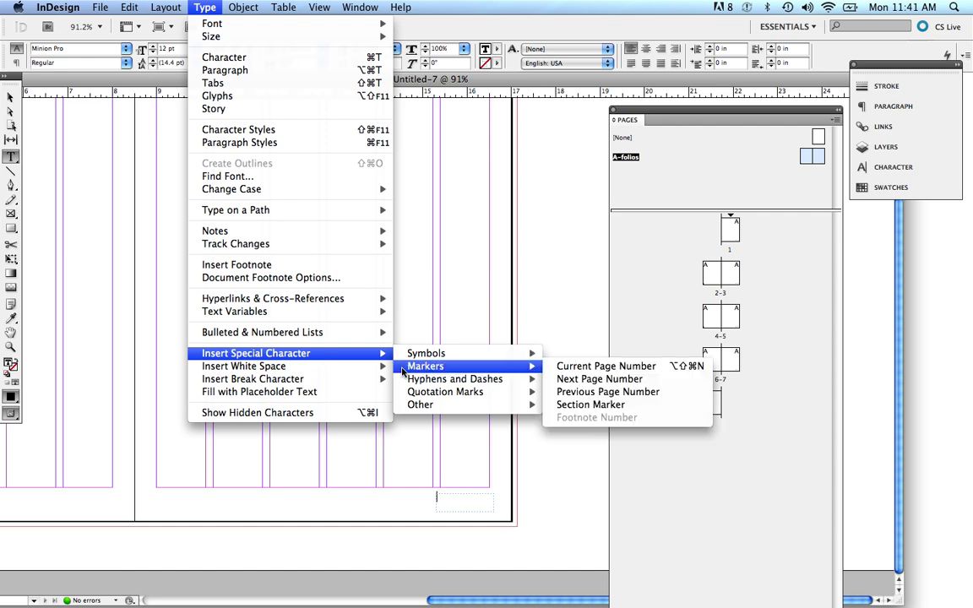
{"action": "left_click", "coordinate": [569, 365]}
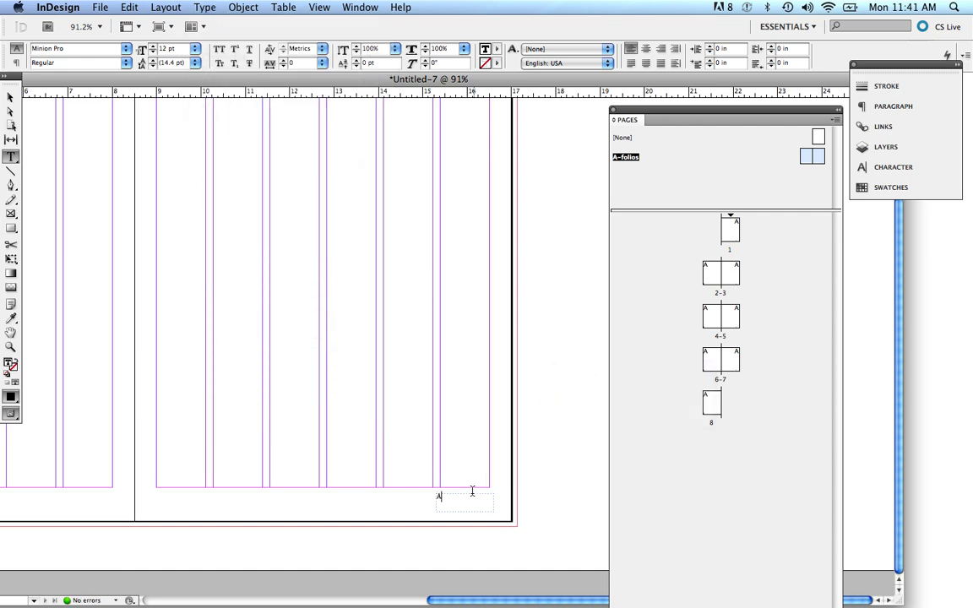
- Make the right page number Bold, 10 pt, and right-aligned
{"action": "key", "text": "shift+Left"}
{"action": "left_click", "coordinate": [129, 62]}
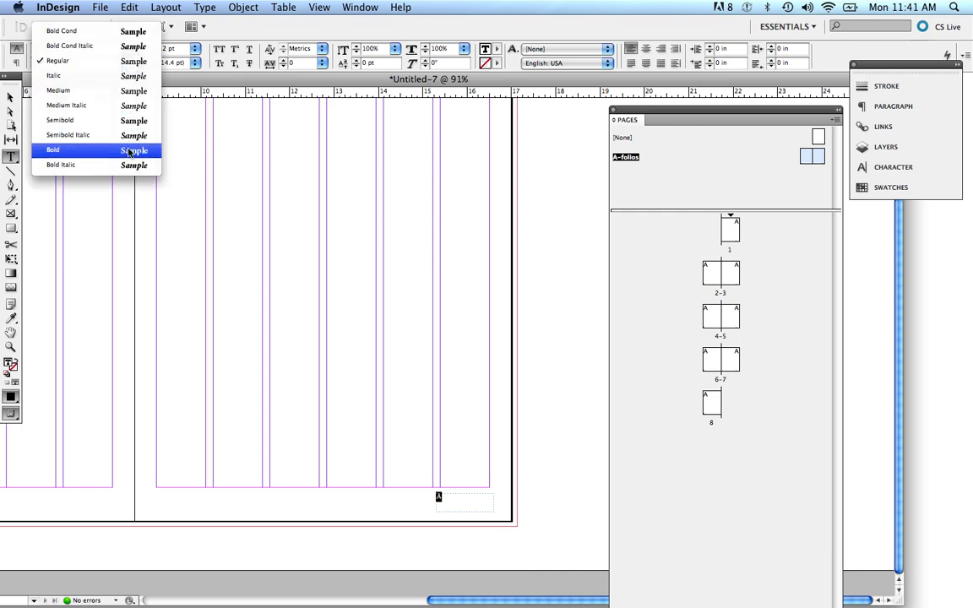
{"action": "left_click", "coordinate": [127, 149]}
{"action": "left_click", "coordinate": [195, 48]}
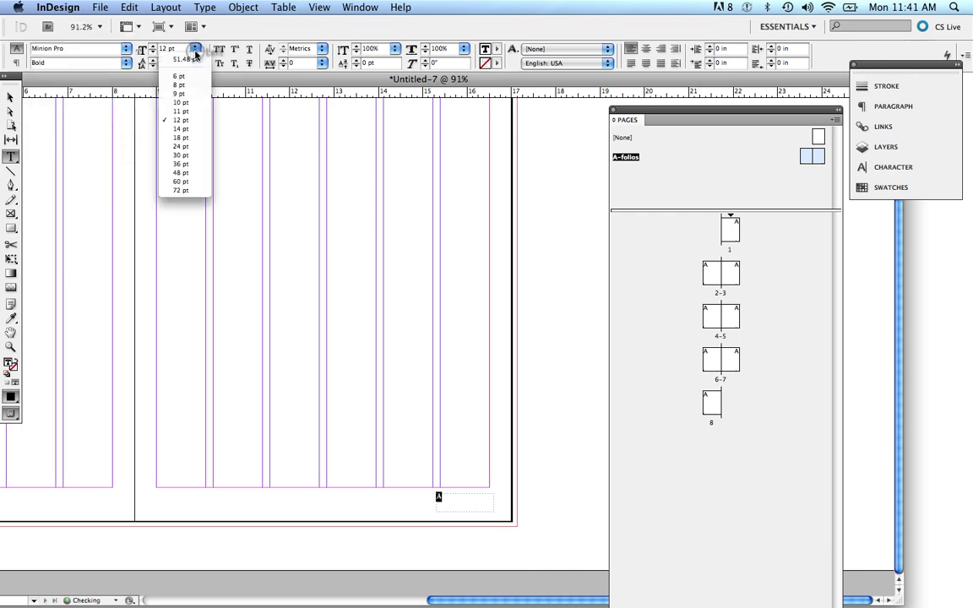
{"action": "left_click", "coordinate": [188, 102]}
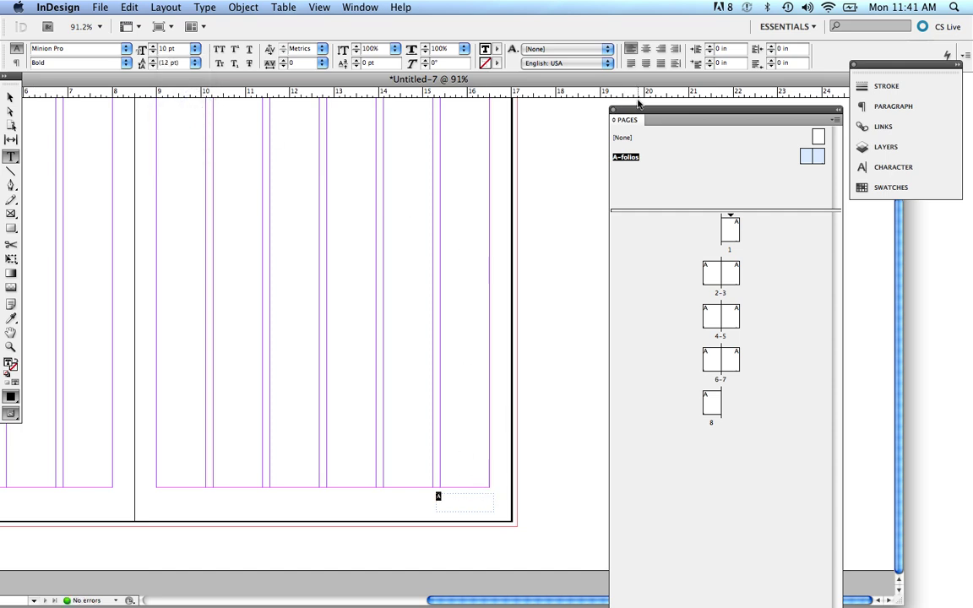
{"action": "left_click", "coordinate": [662, 49]}
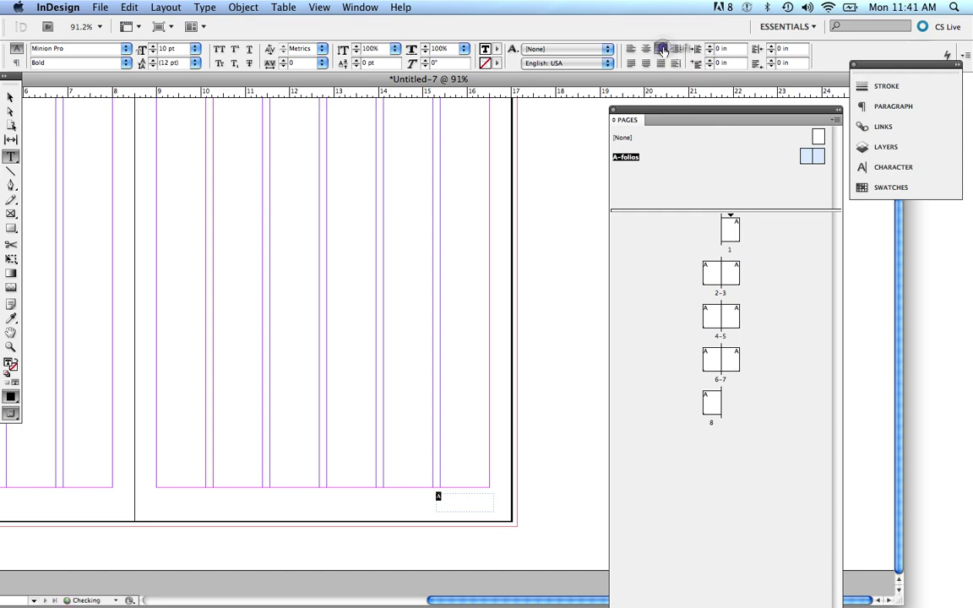
- Nudge the right folio frame left to X 15.25 in
{"action": "left_click", "coordinate": [11, 98]}
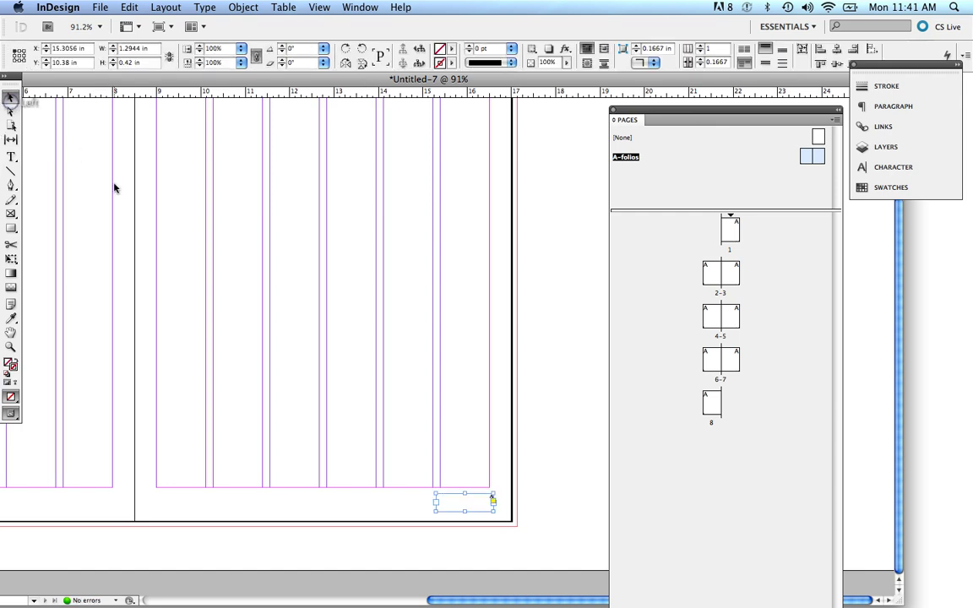
{"action": "key", "text": "Left"}
{"action": "key", "text": "Left"}
{"action": "key", "text": "Left"}
{"action": "key", "text": "Left"}
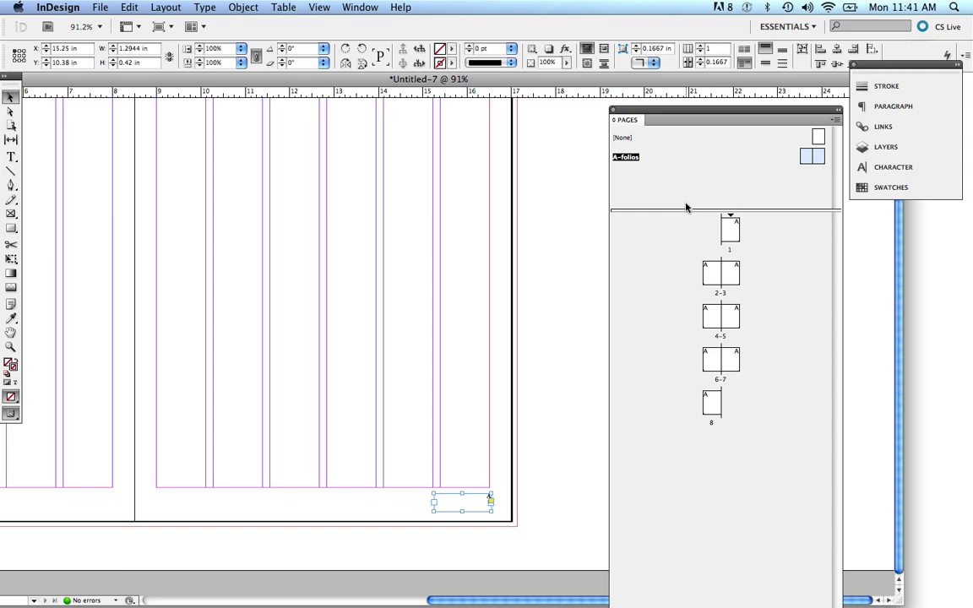
{"action": "left_click", "coordinate": [806, 157]}
- Inspect the A-folios master spread, panning across both master pages
{"action": "double_click", "coordinate": [806, 157]}
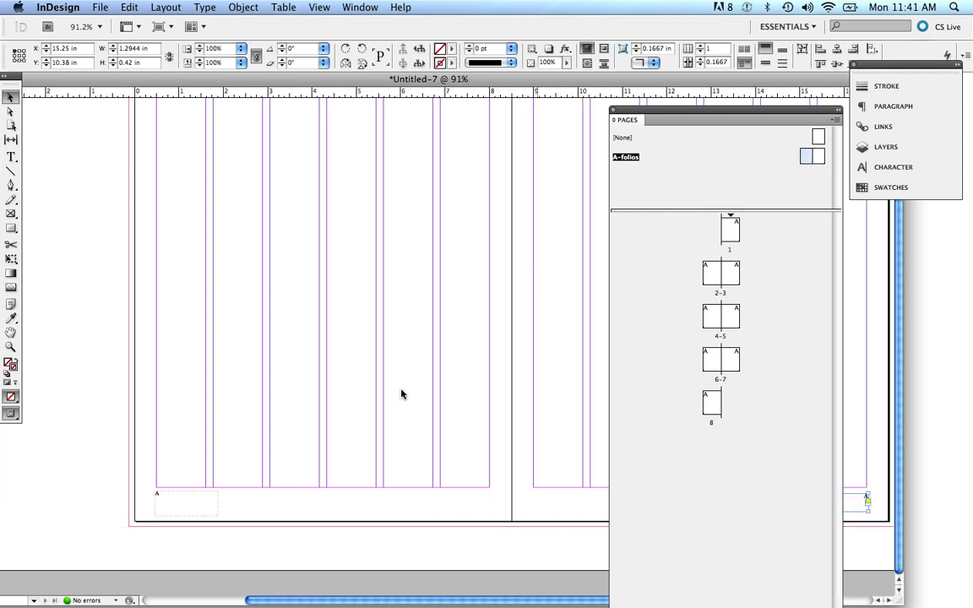
{"action": "left_click_drag", "start_coordinate": [240, 507], "coordinate": [220, 442]}
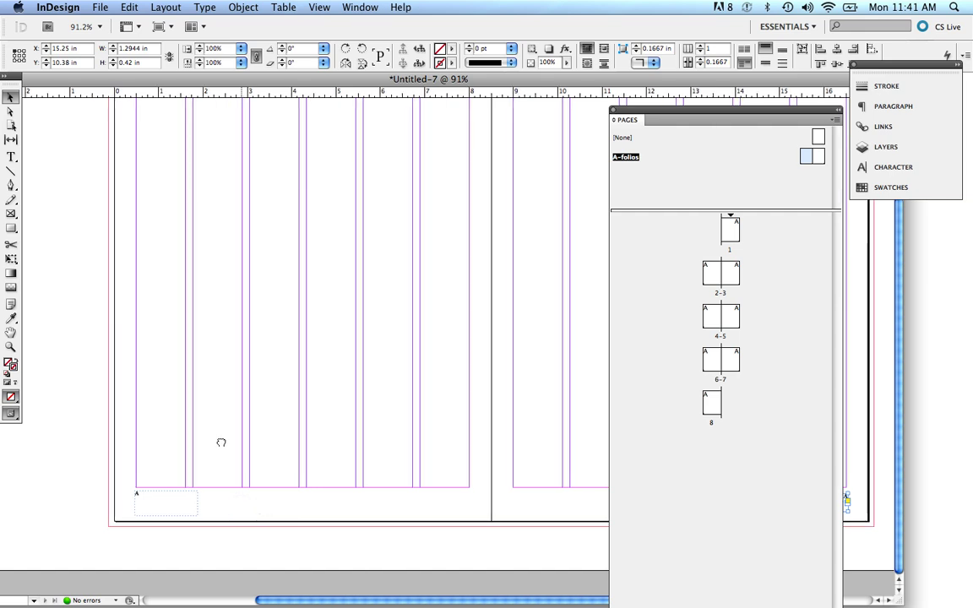
{"action": "left_click", "coordinate": [219, 442]}
{"action": "left_click_drag", "start_coordinate": [410, 417], "coordinate": [168, 391]}
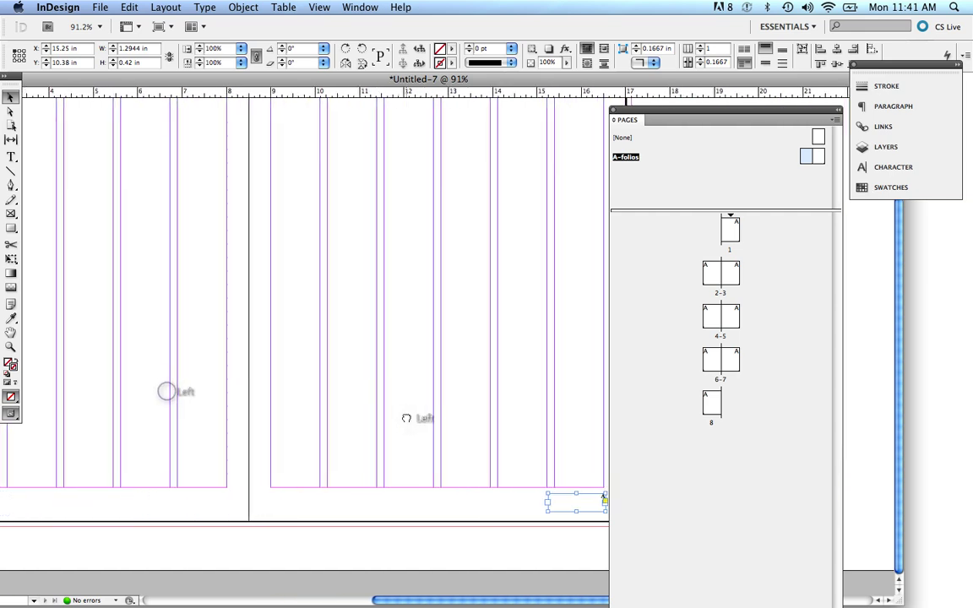
{"action": "left_click_drag", "start_coordinate": [403, 415], "coordinate": [322, 417]}
{"action": "left_click_drag", "start_coordinate": [434, 395], "coordinate": [520, 409]}
{"action": "left_click_drag", "start_coordinate": [285, 302], "coordinate": [534, 274]}
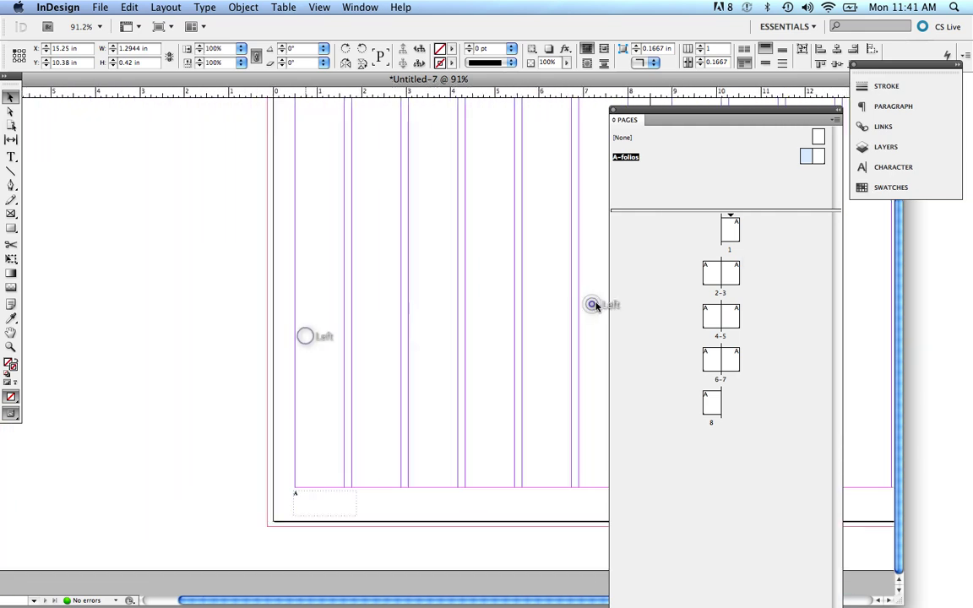
- Go to spread 2-3 and zoom in to check page 2's folio number
{"action": "double_click", "coordinate": [709, 281]}
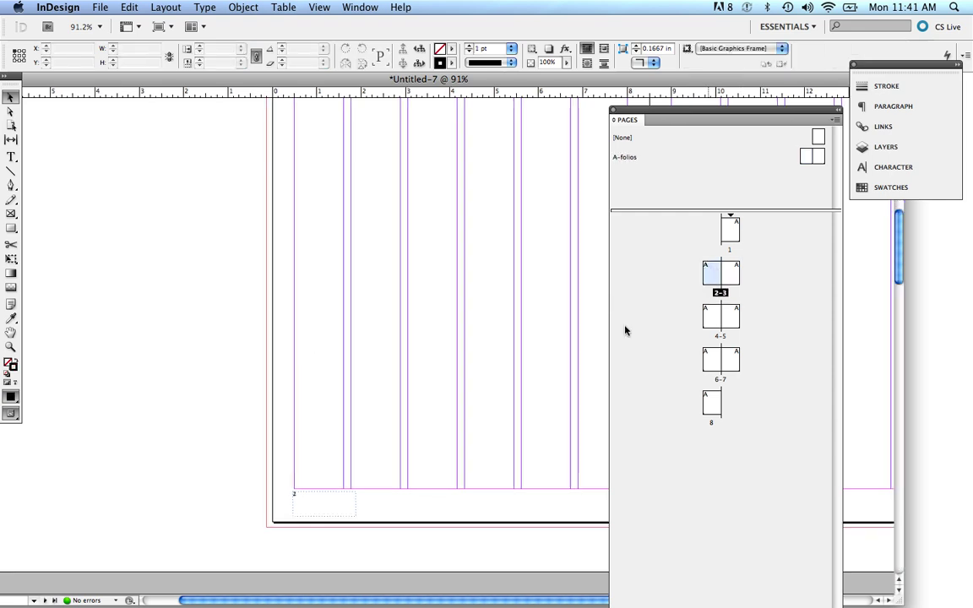
{"action": "left_click", "coordinate": [11, 347]}
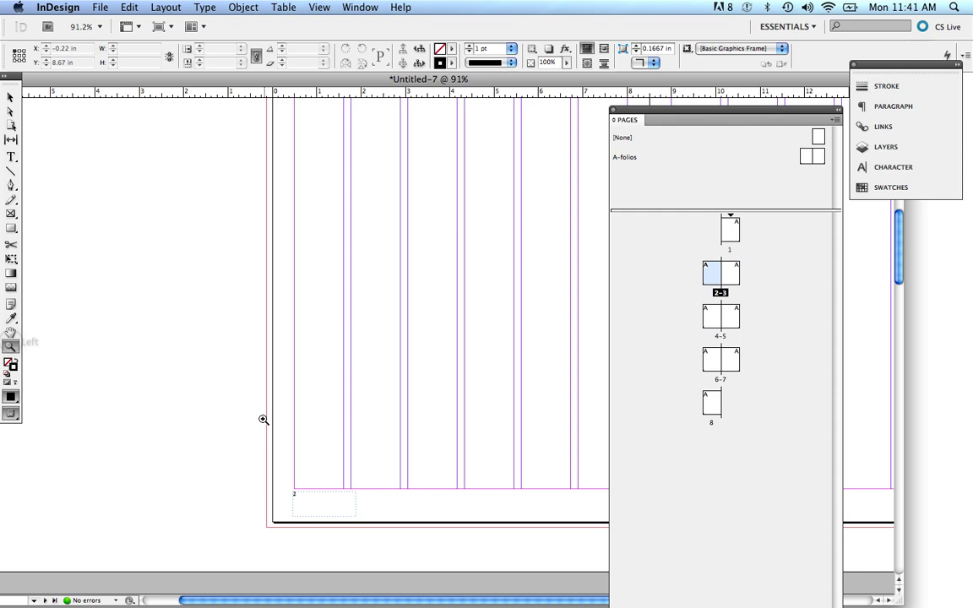
{"action": "left_click_drag", "start_coordinate": [235, 376], "coordinate": [516, 499]}
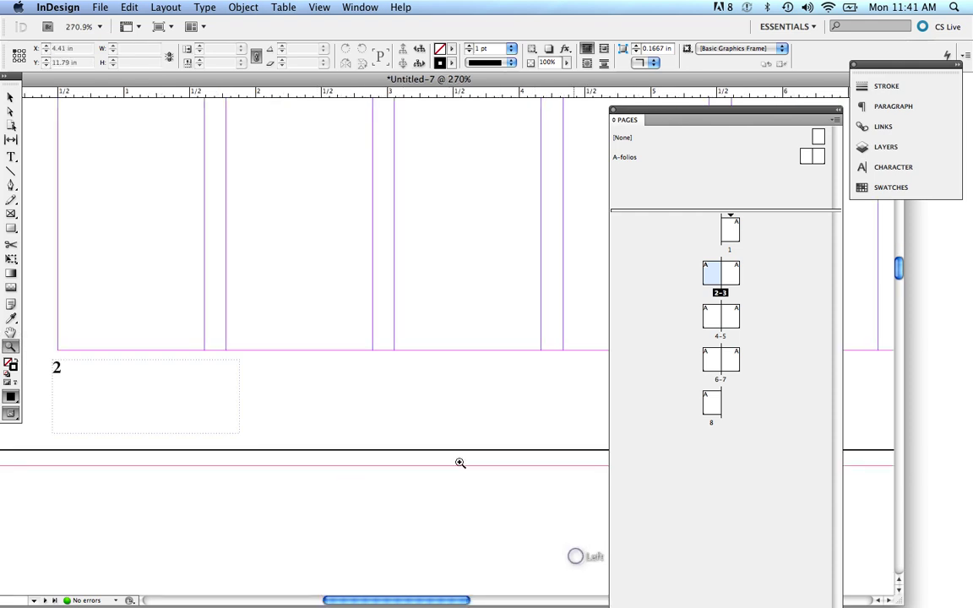
{"action": "double_click", "coordinate": [709, 281]}
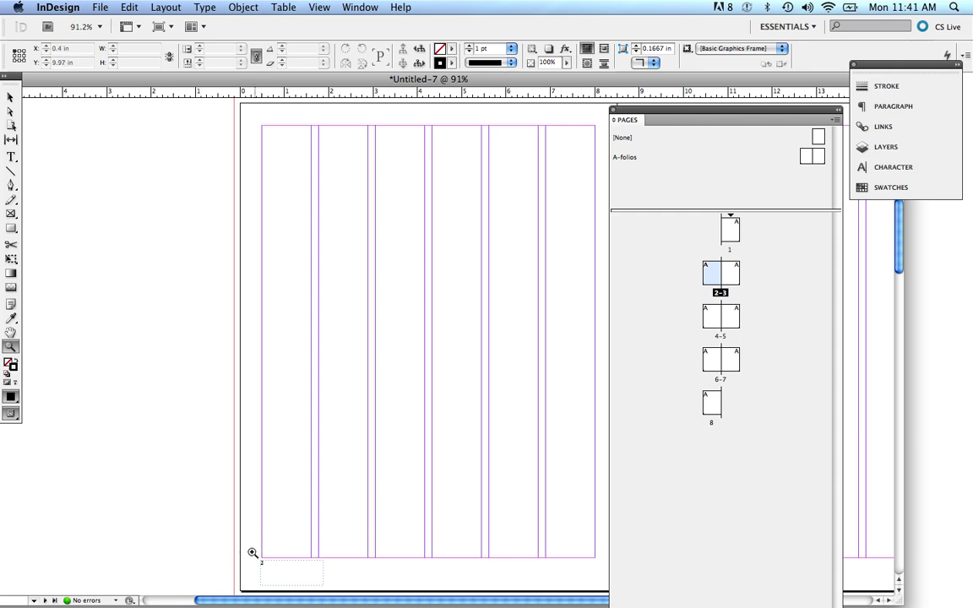
{"action": "left_click_drag", "start_coordinate": [251, 557], "coordinate": [326, 587]}
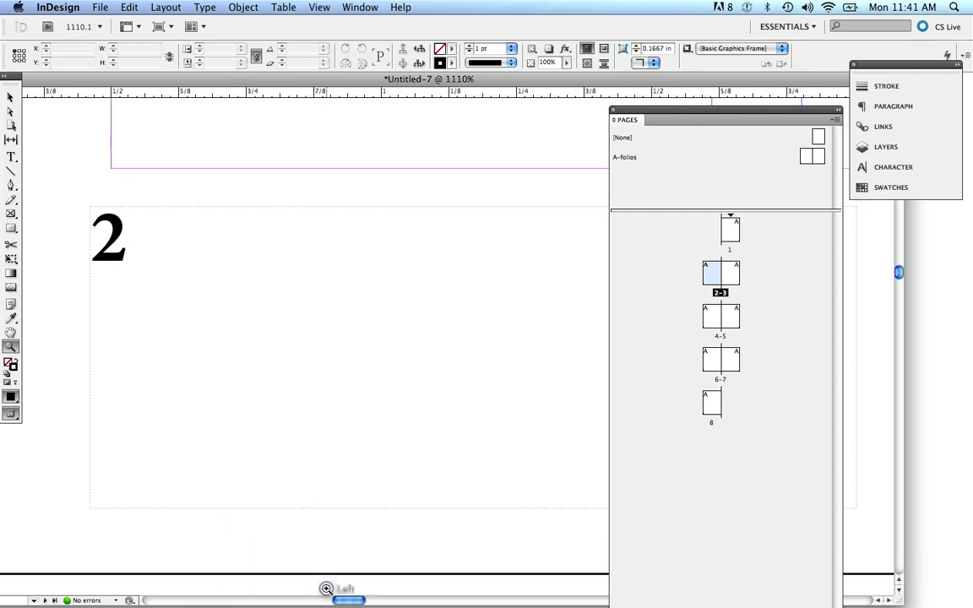
{"action": "key", "text": "super+0"}
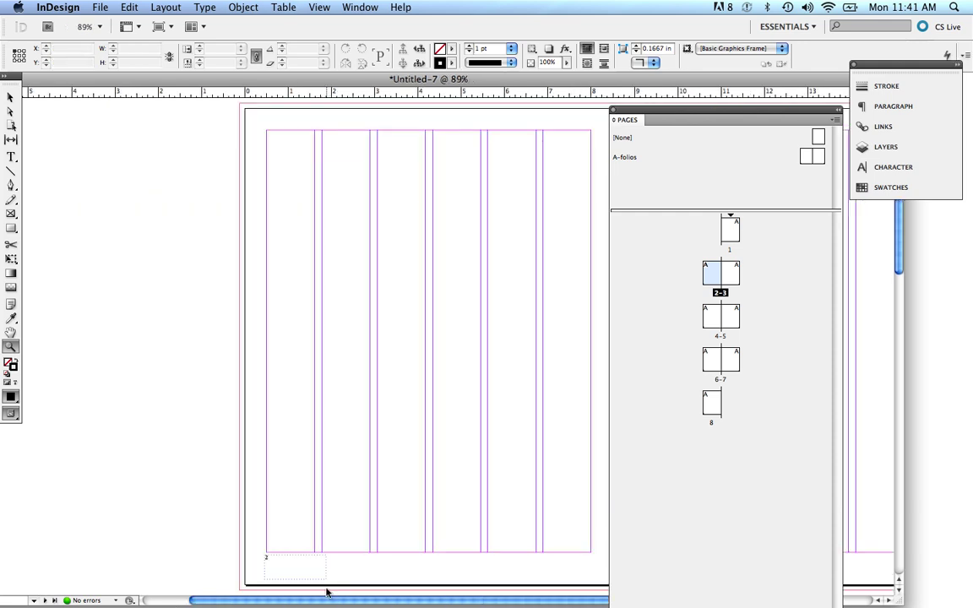
- Zoom in on page 4's folio on spread 4-5, then return to page 1
{"action": "double_click", "coordinate": [712, 317]}
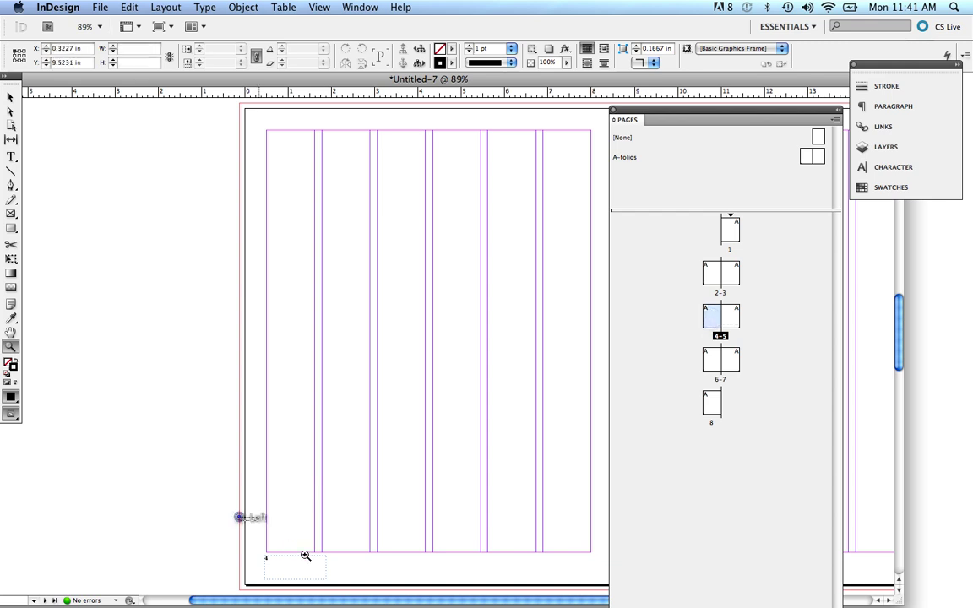
{"action": "left_click_drag", "start_coordinate": [239, 515], "coordinate": [355, 579]}
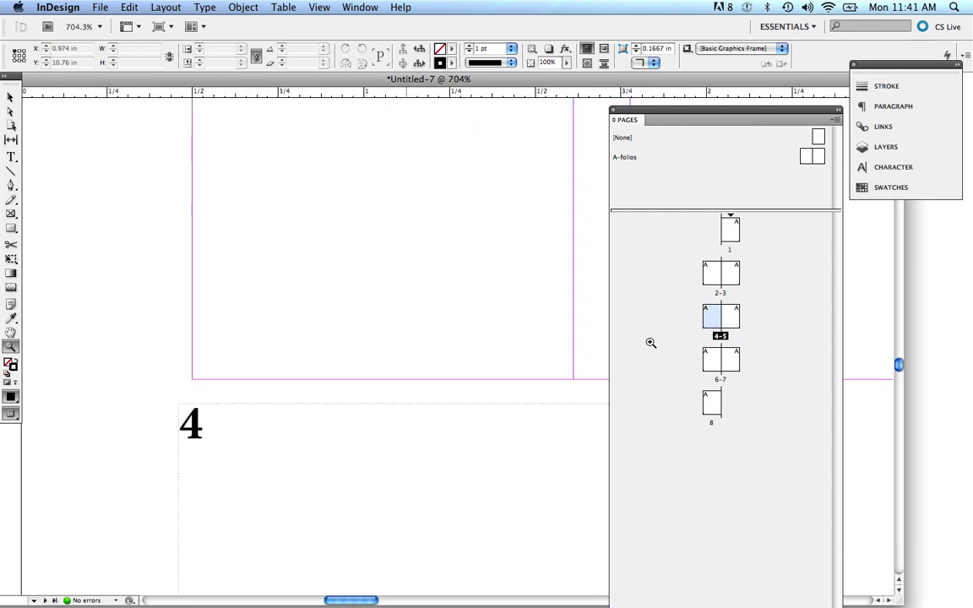
{"action": "double_click", "coordinate": [730, 226]}
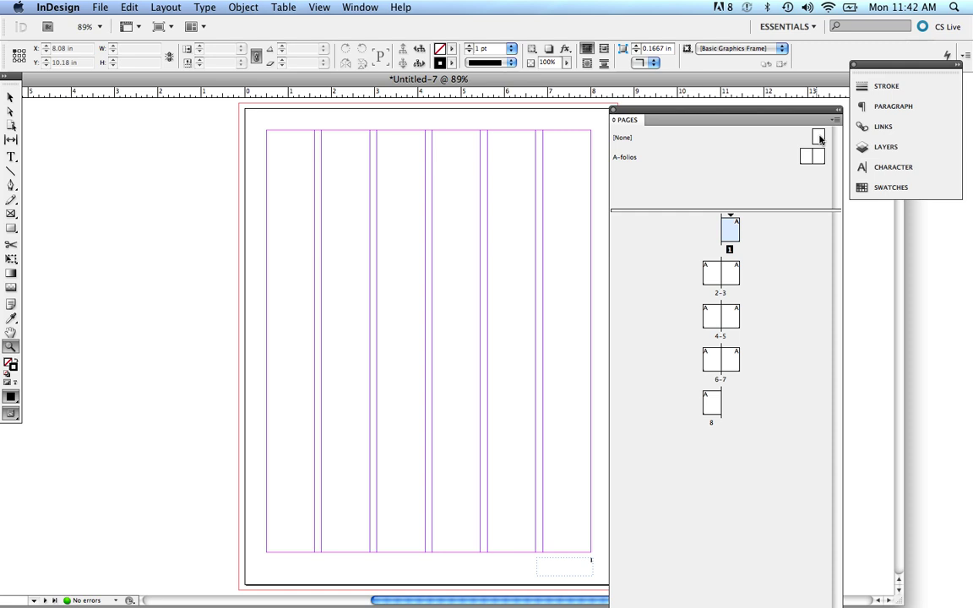
- Apply the [None] master to pages 1 and 8, dismissing the already-formatted alert
{"action": "left_click_drag", "start_coordinate": [818, 138], "coordinate": [730, 229]}
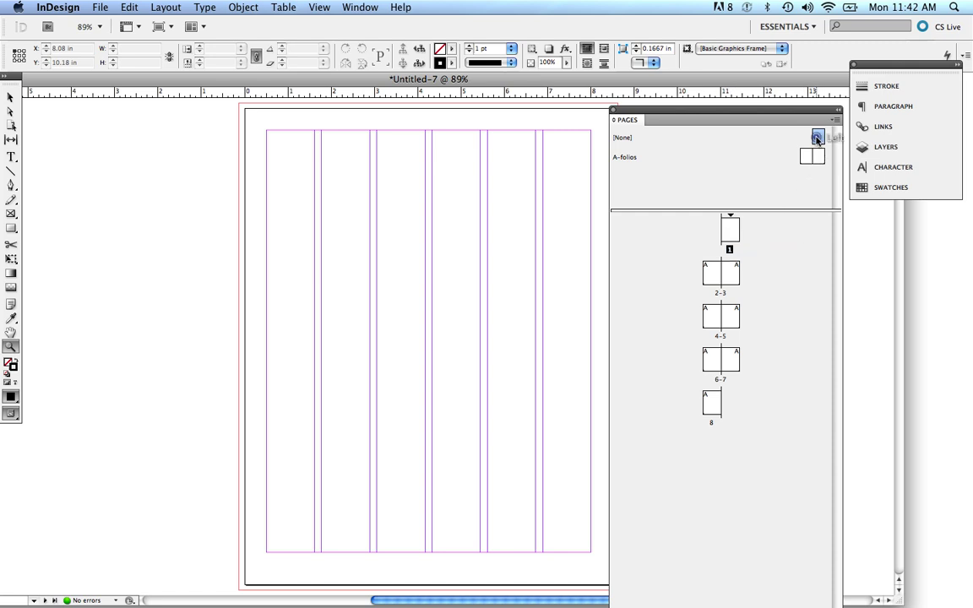
{"action": "left_click_drag", "start_coordinate": [816, 139], "coordinate": [733, 406]}
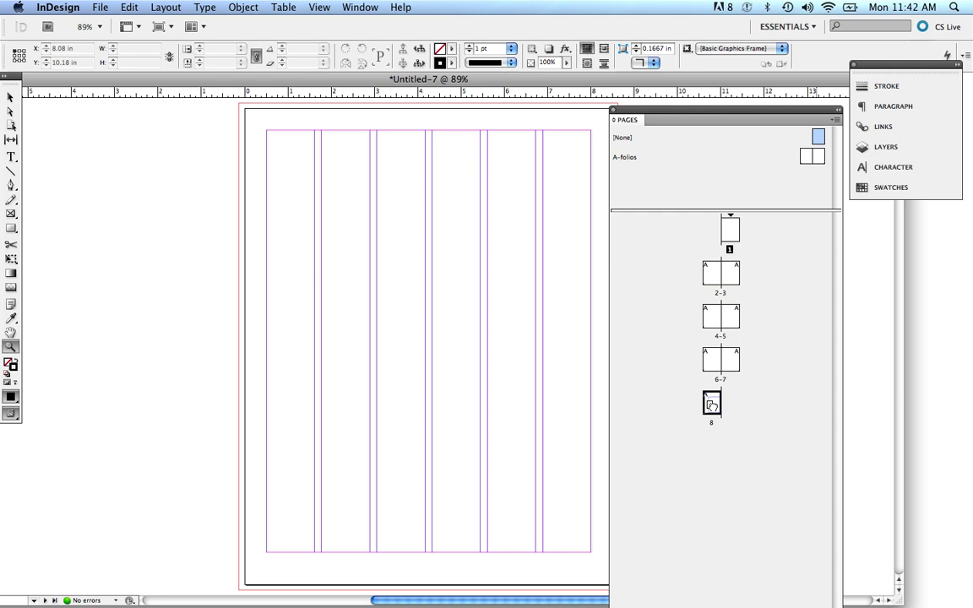
{"action": "double_click", "coordinate": [711, 404]}
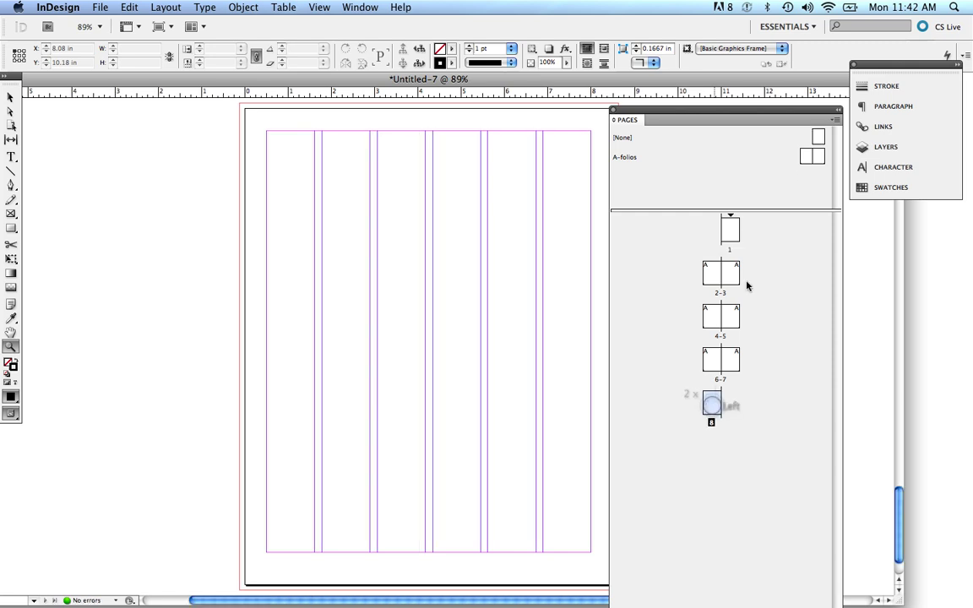
{"action": "left_click_drag", "start_coordinate": [740, 108], "coordinate": [688, 89]}
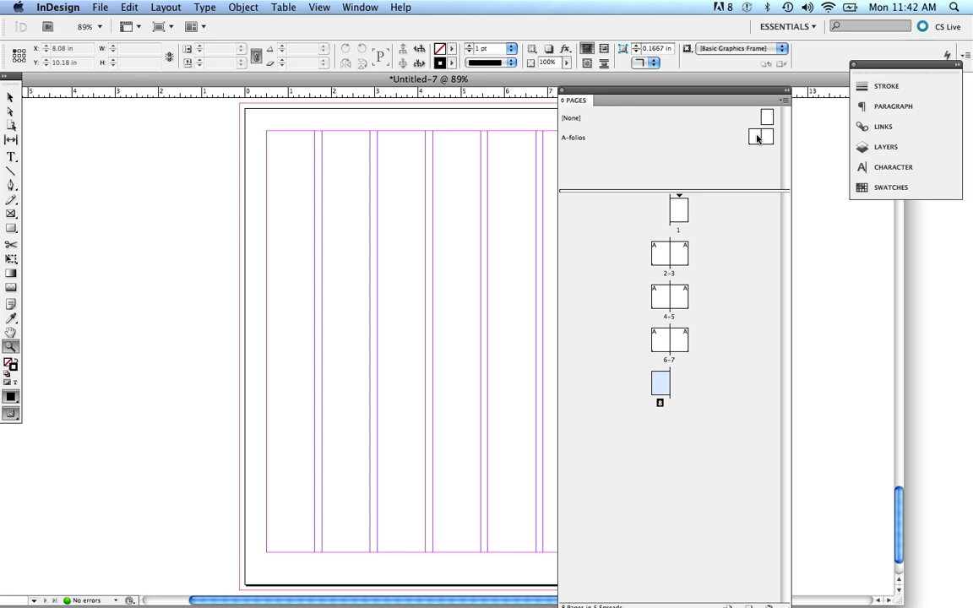
{"action": "left_click_drag", "start_coordinate": [758, 137], "coordinate": [756, 136]}
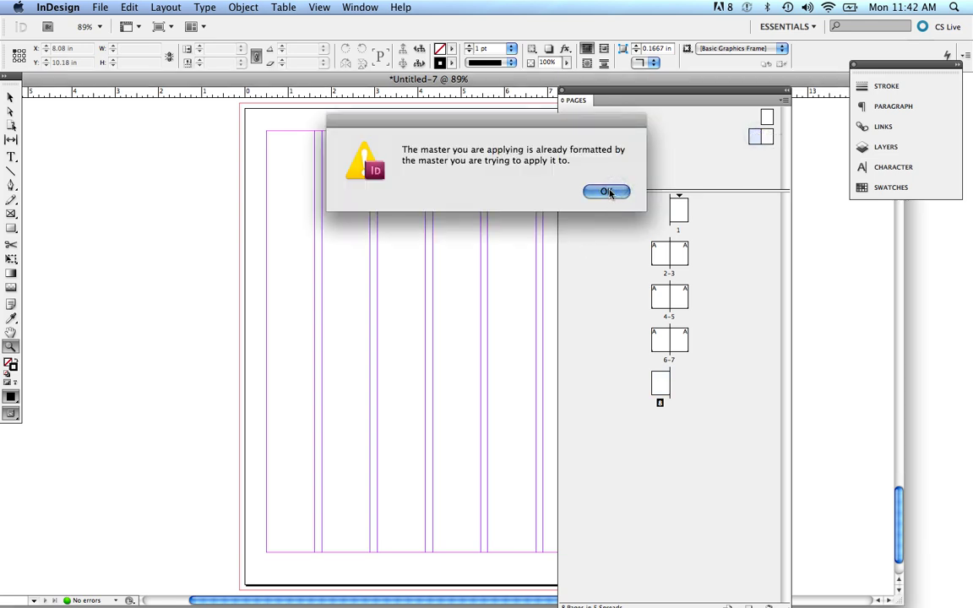
{"action": "left_click", "coordinate": [608, 192]}
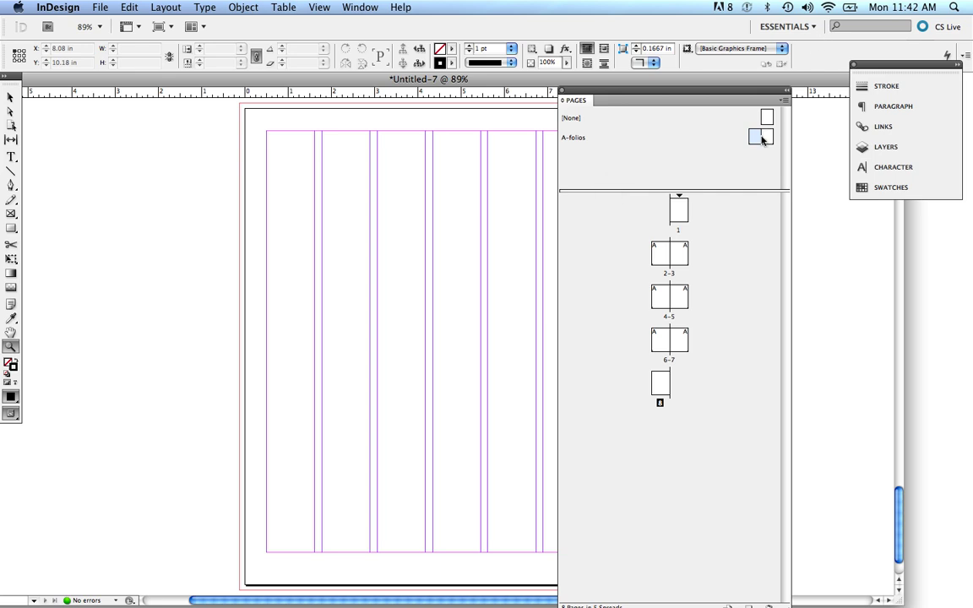
- Create a new master spread with the name 'header', giving B-header
{"action": "right_click", "coordinate": [760, 138]}
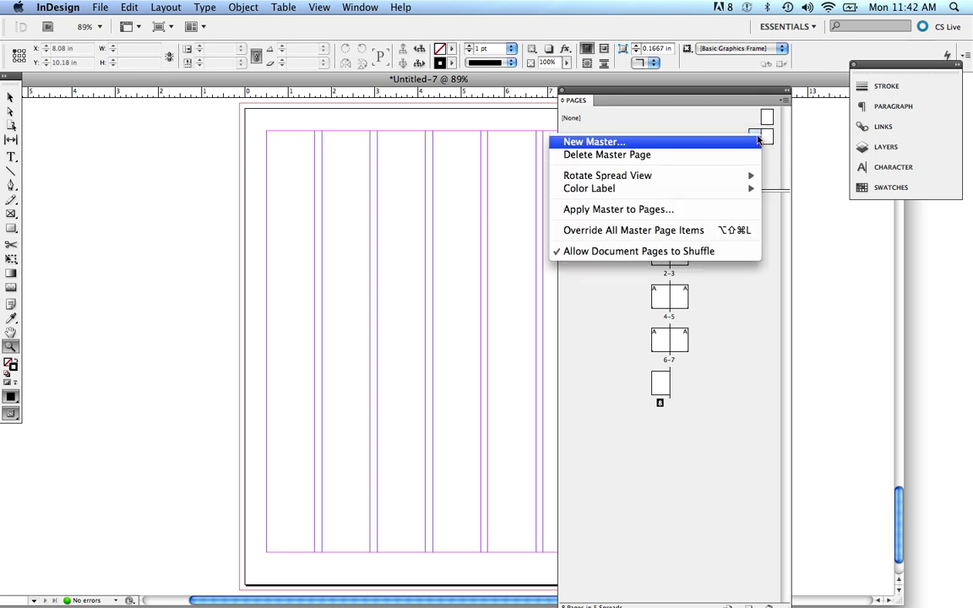
{"action": "left_click", "coordinate": [757, 141]}
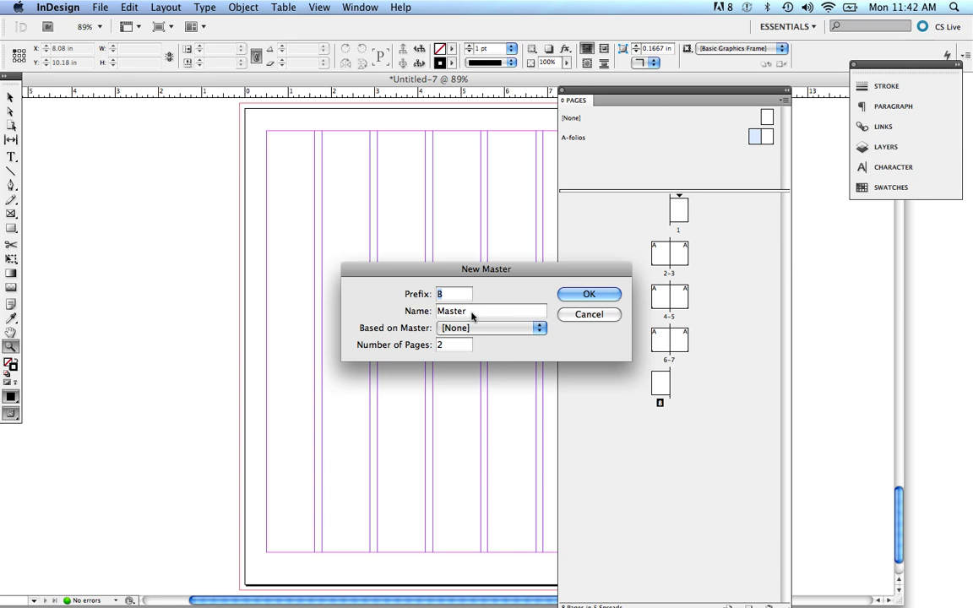
{"action": "double_click", "coordinate": [473, 311]}
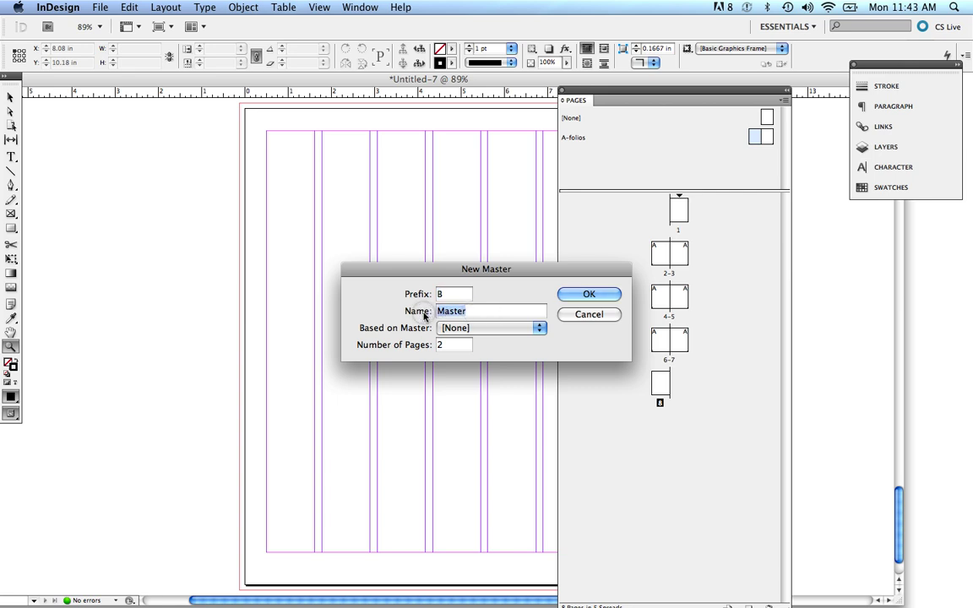
{"action": "type", "text": "header"}
{"action": "left_click", "coordinate": [582, 294]}
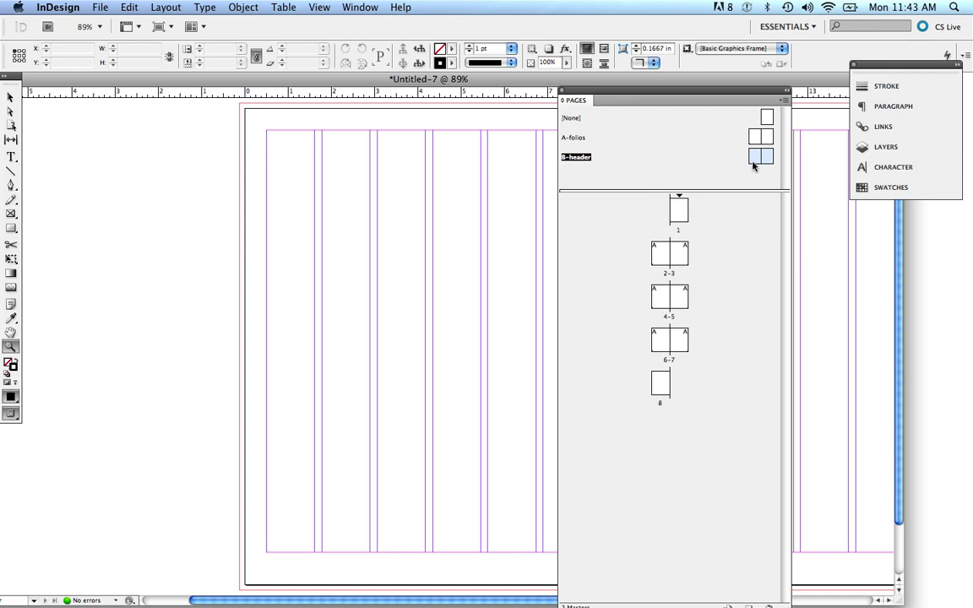
- Draw a text frame across the top of B-header reading HEADER at 72 pt
{"action": "left_click", "coordinate": [10, 156]}
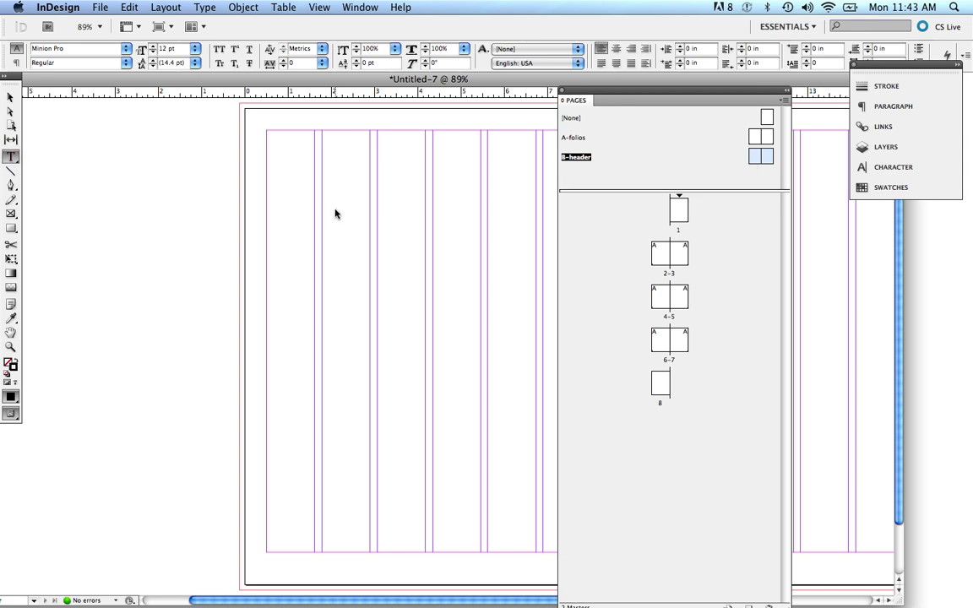
{"action": "left_click_drag", "start_coordinate": [267, 175], "coordinate": [549, 232]}
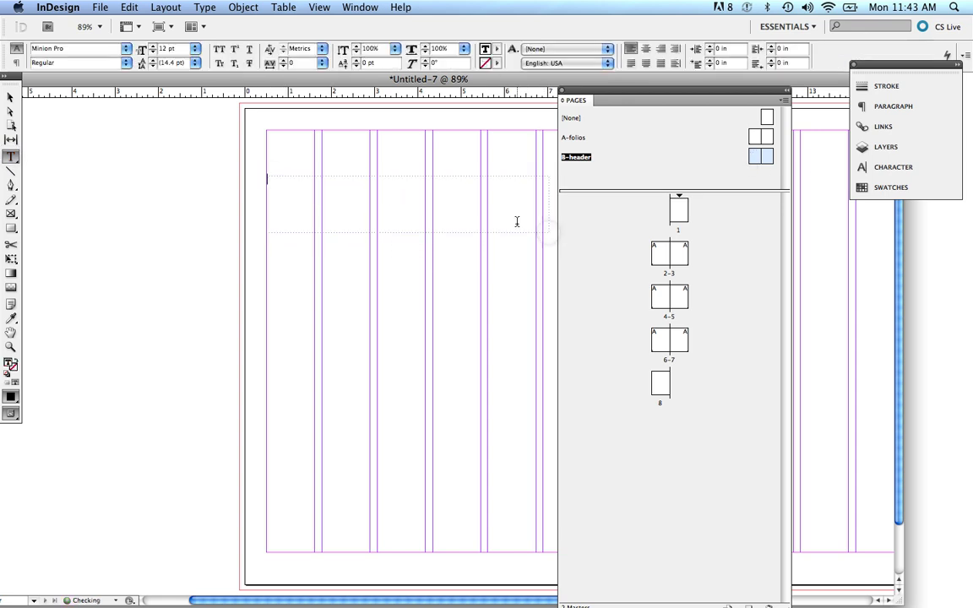
{"action": "type", "text": "HEADER"}
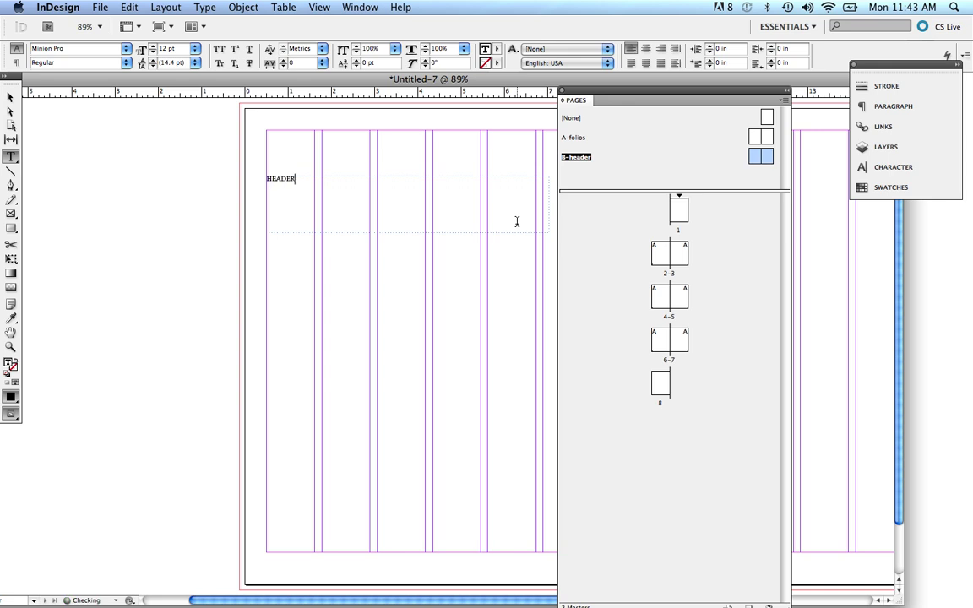
{"action": "left_click_drag", "start_coordinate": [311, 162], "coordinate": [251, 169]}
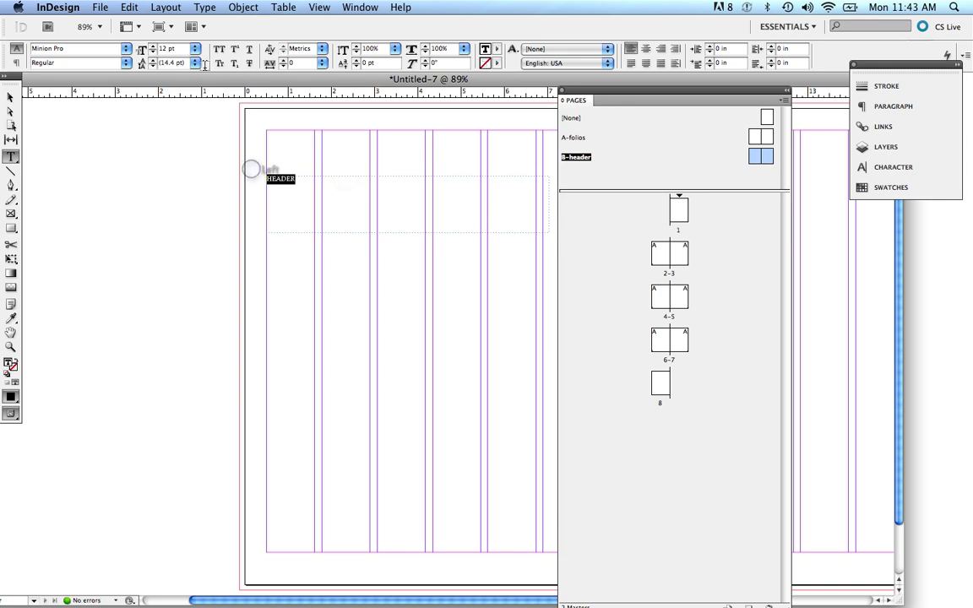
{"action": "left_click", "coordinate": [196, 48]}
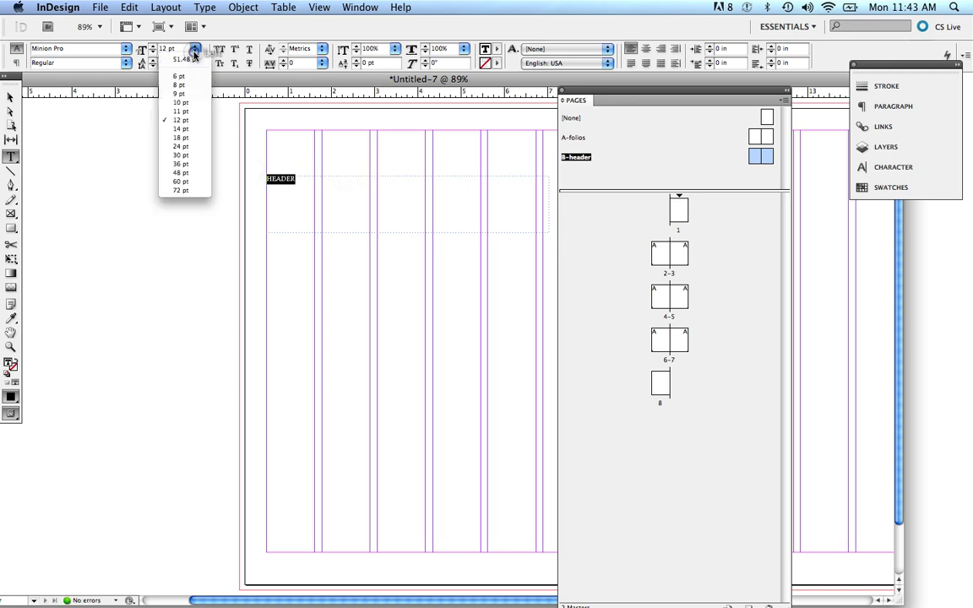
{"action": "left_click", "coordinate": [182, 191]}
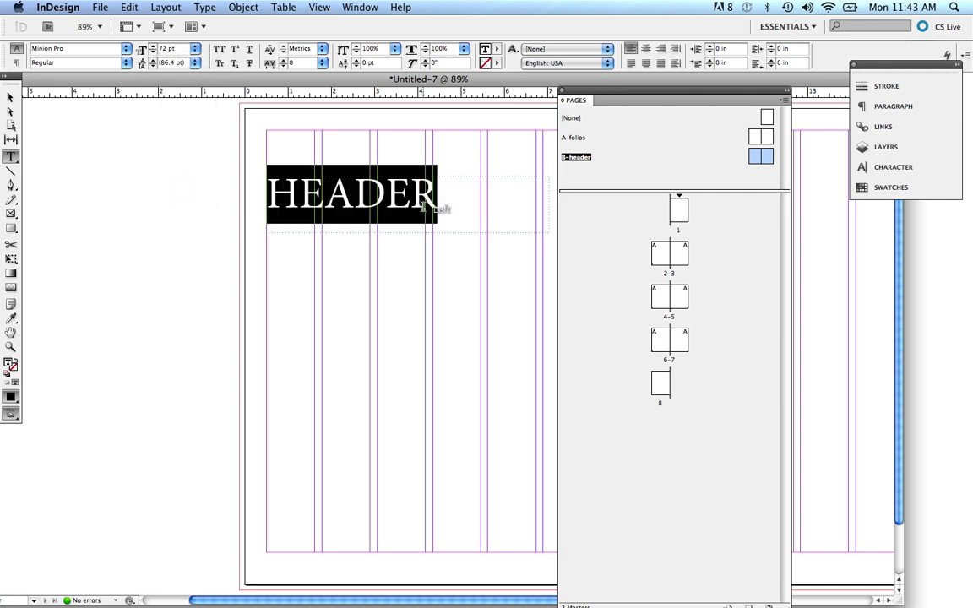
{"action": "left_click", "coordinate": [424, 206]}
{"action": "key", "text": "Escape"}
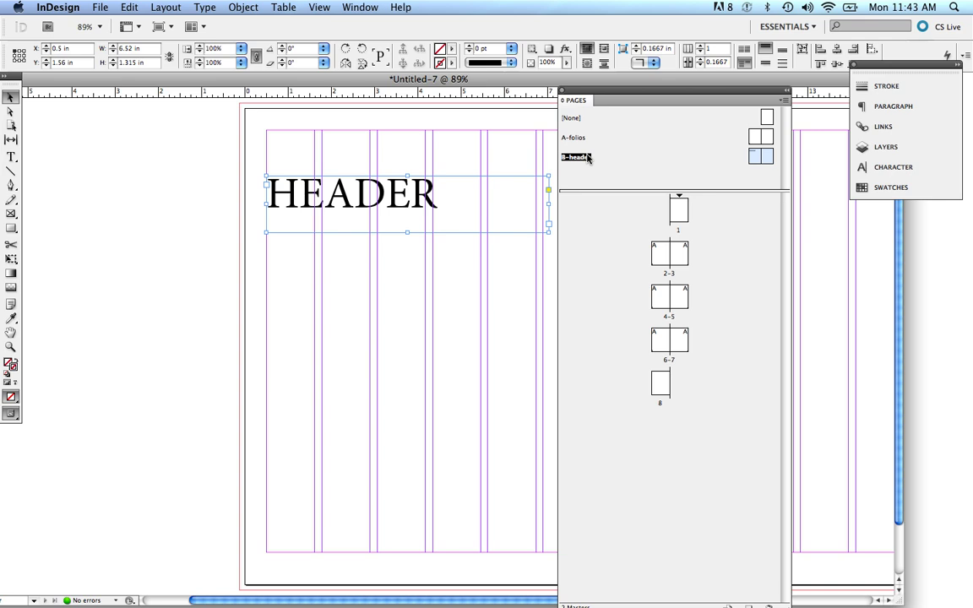
- Apply the B-header master to page 4 and display spread 4-5
{"action": "left_click_drag", "start_coordinate": [589, 158], "coordinate": [662, 298]}
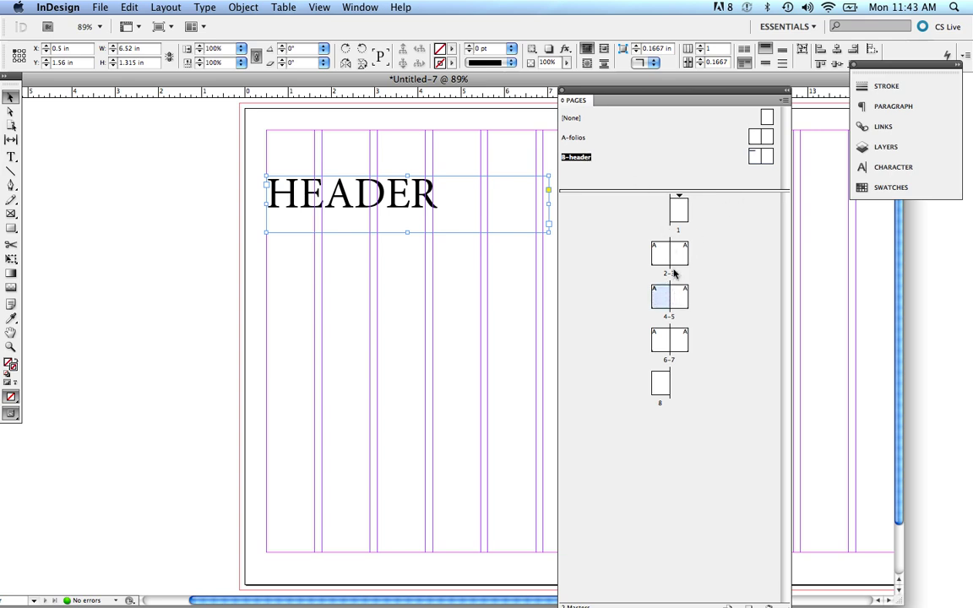
{"action": "left_click", "coordinate": [756, 155]}
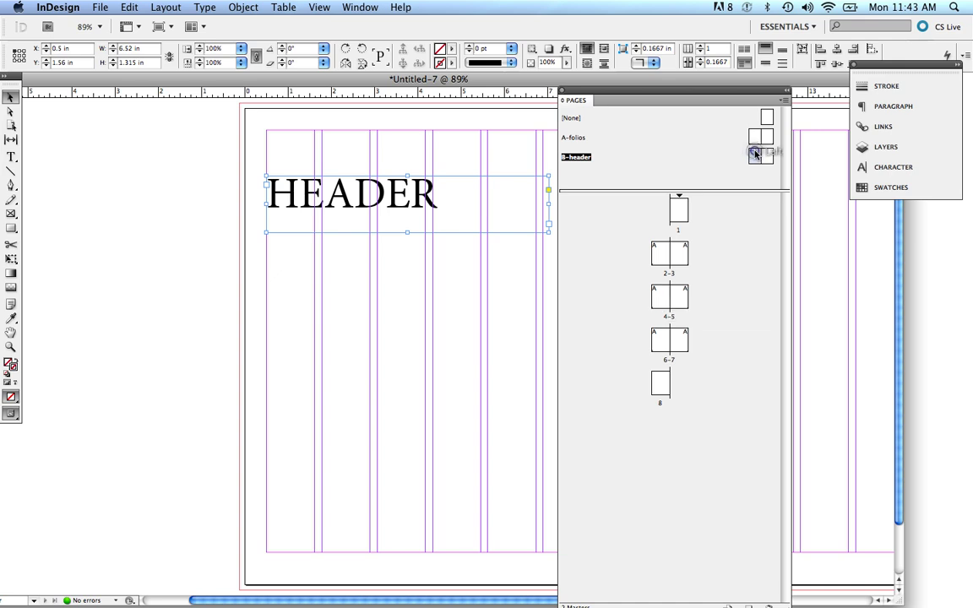
{"action": "left_click_drag", "start_coordinate": [756, 155], "coordinate": [664, 296]}
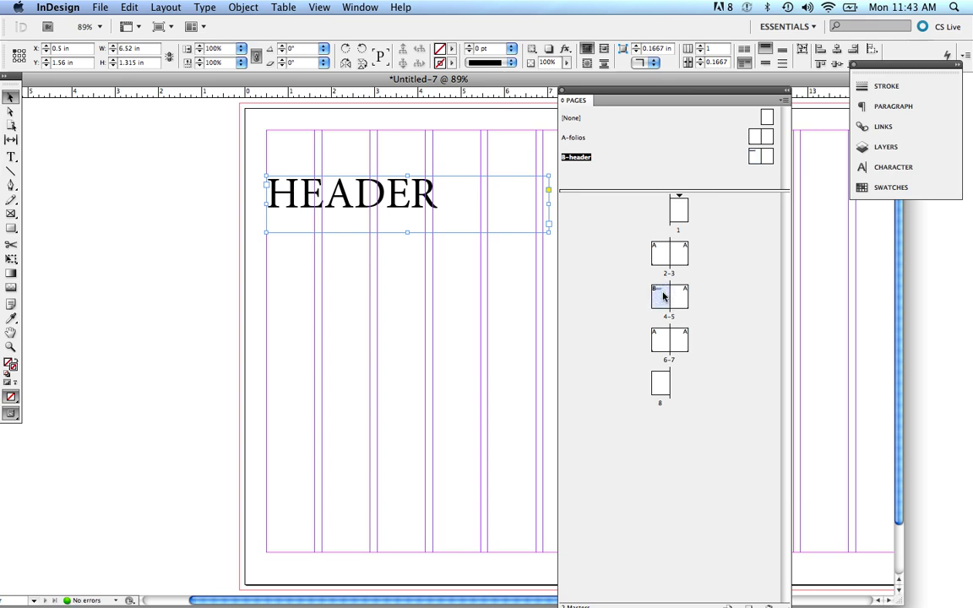
{"action": "left_click", "coordinate": [663, 295]}
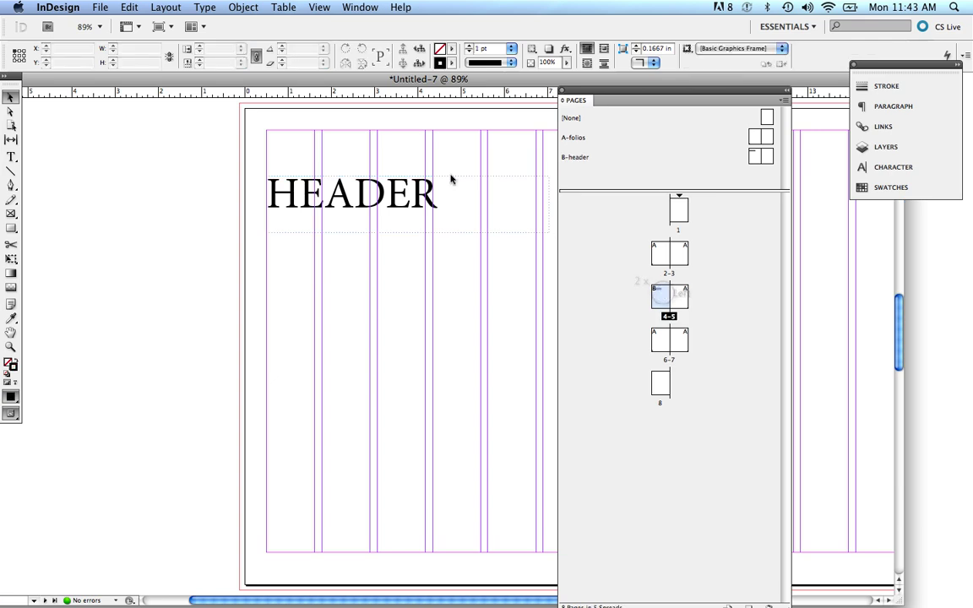
{"action": "left_click", "coordinate": [445, 188]}
{"action": "left_click", "coordinate": [432, 202]}
{"action": "left_click", "coordinate": [422, 201]}
{"action": "left_click", "coordinate": [336, 196]}
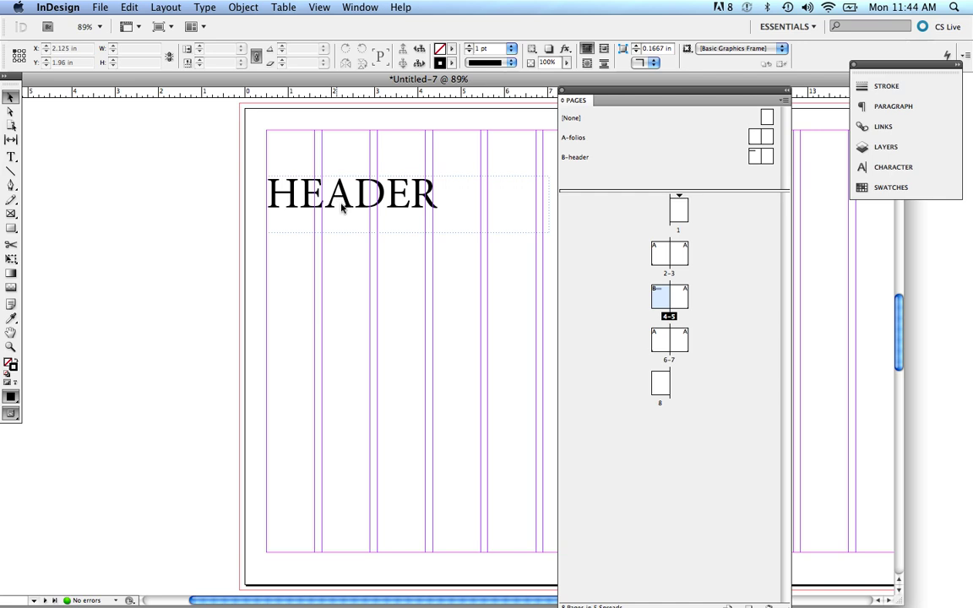
- Override page 4's master header frame and change its text to 'tips and tricks'
{"action": "left_click", "coordinate": [337, 202], "text": "shift+super"}
{"action": "double_click", "coordinate": [341, 203]}
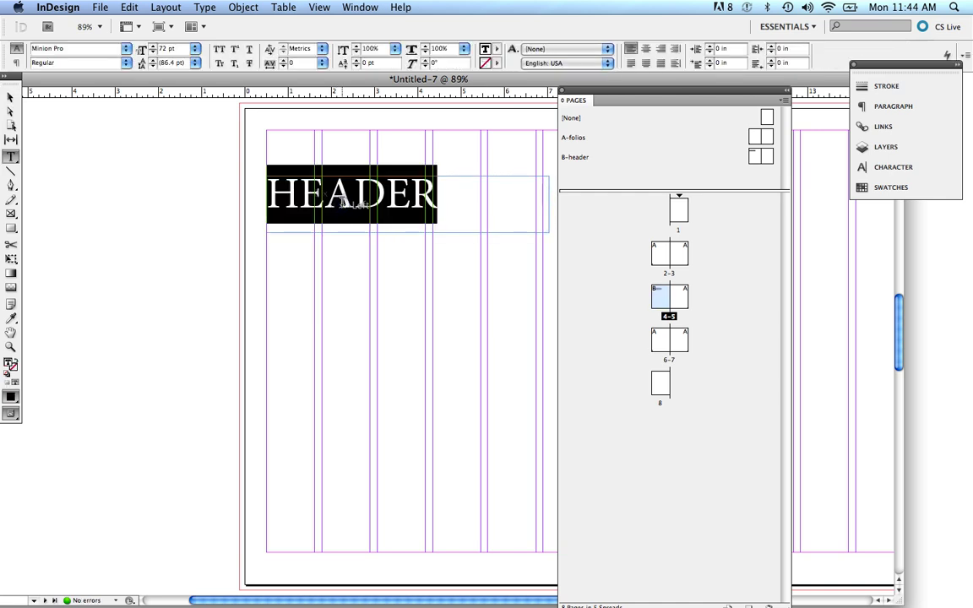
{"action": "type", "text": "ti"}
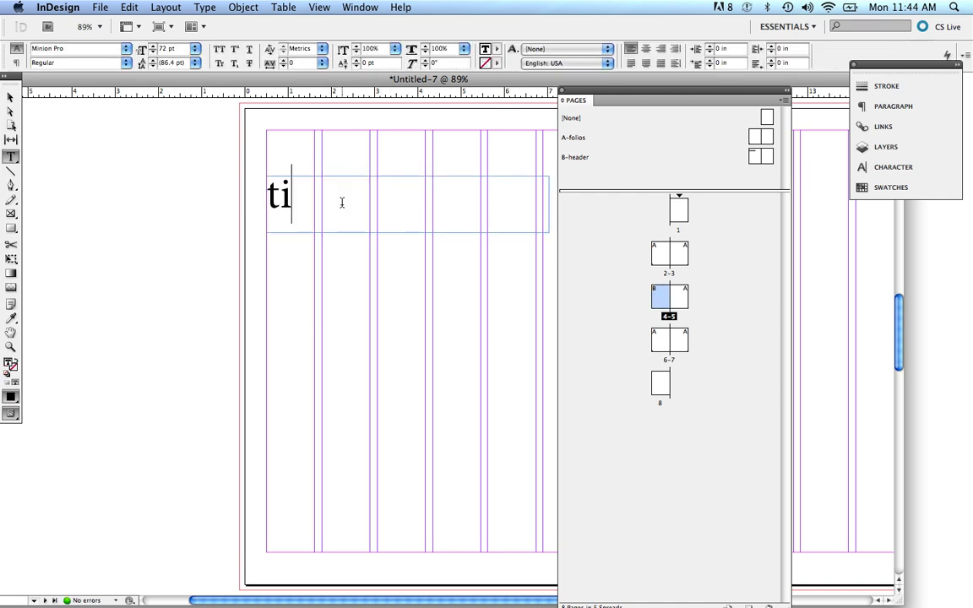
{"action": "type", "text": "ps and tricks"}
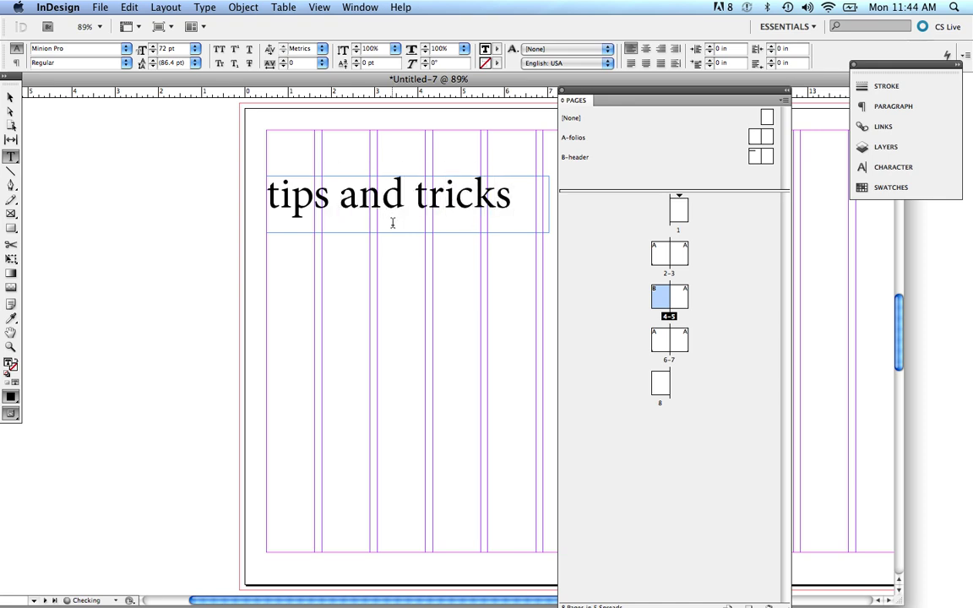
{"action": "double_click", "coordinate": [436, 198]}
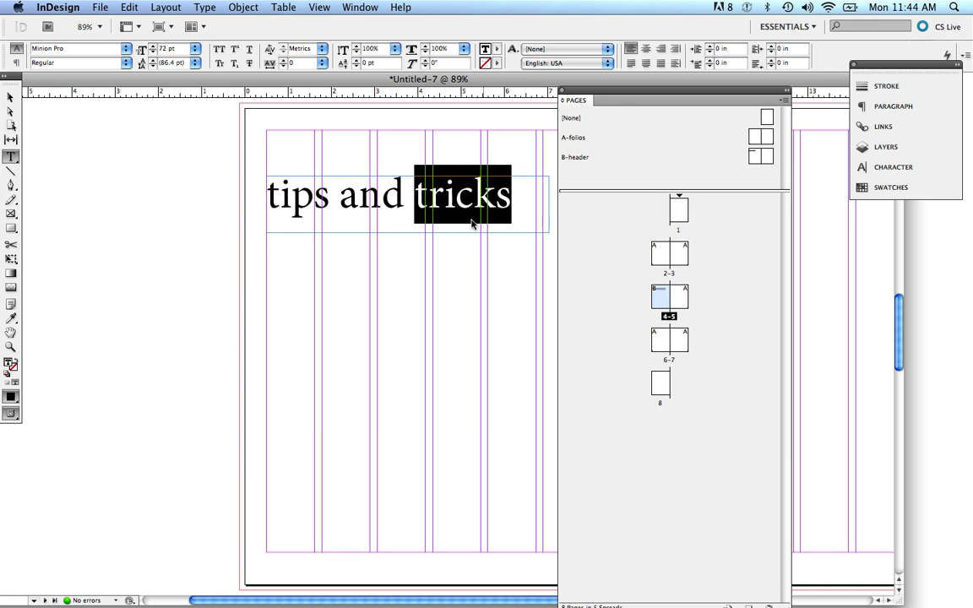
{"action": "left_click", "coordinate": [472, 211]}
{"action": "double_click", "coordinate": [657, 300]}
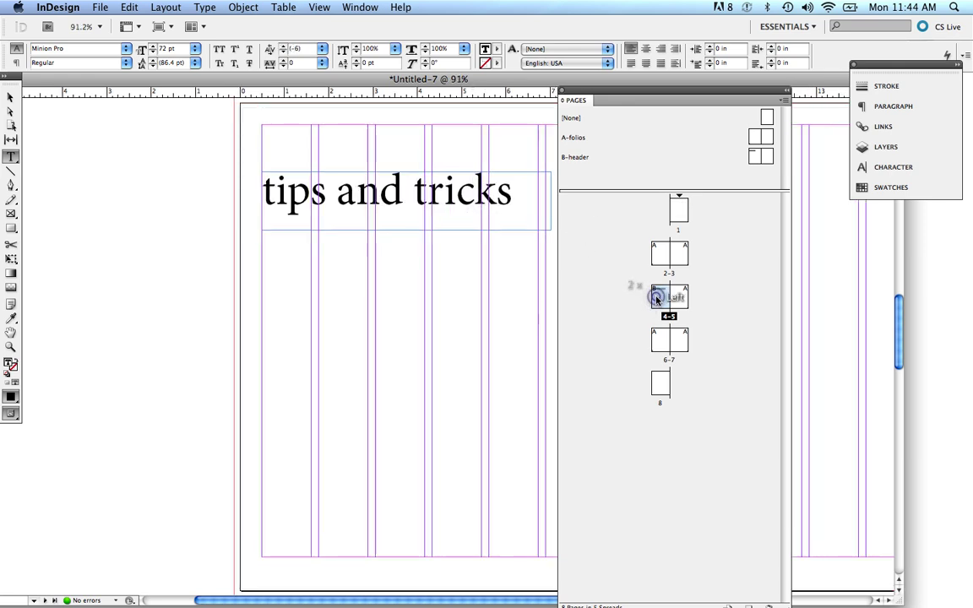
{"action": "left_click", "coordinate": [10, 97]}
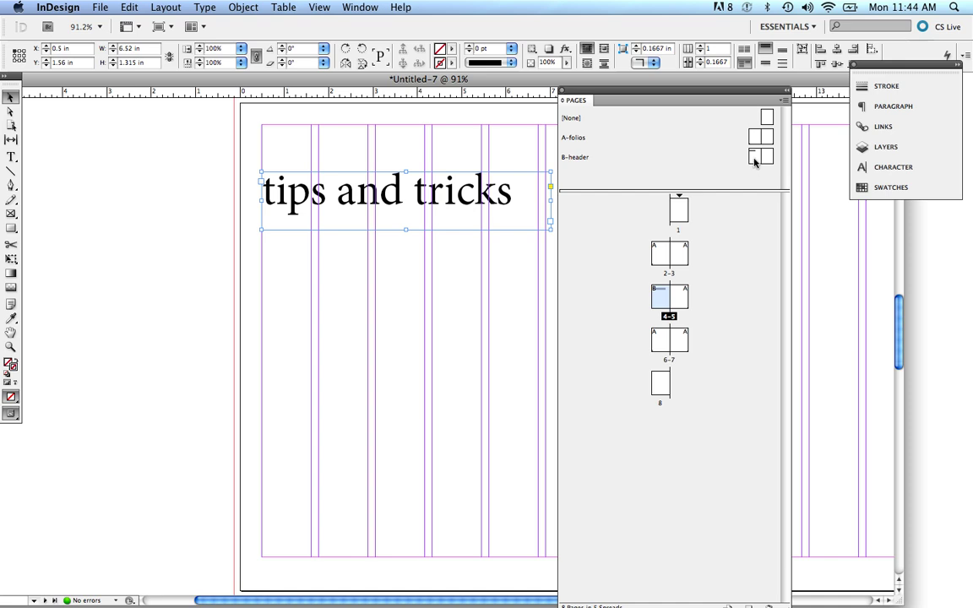
- Apply the B-header master to page 6 and display spread 6-7
{"action": "double_click", "coordinate": [754, 161]}
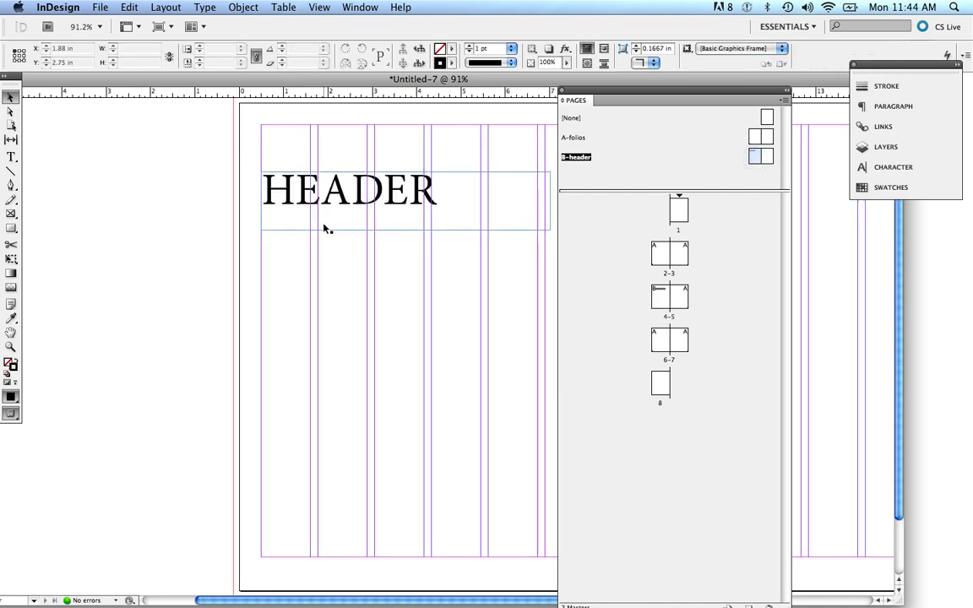
{"action": "mouse_move", "coordinate": [754, 156]}
{"action": "left_mouse_down"}
{"action": "mouse_move", "coordinate": [667, 313]}
{"action": "mouse_move", "coordinate": [662, 341]}
{"action": "left_mouse_up"}
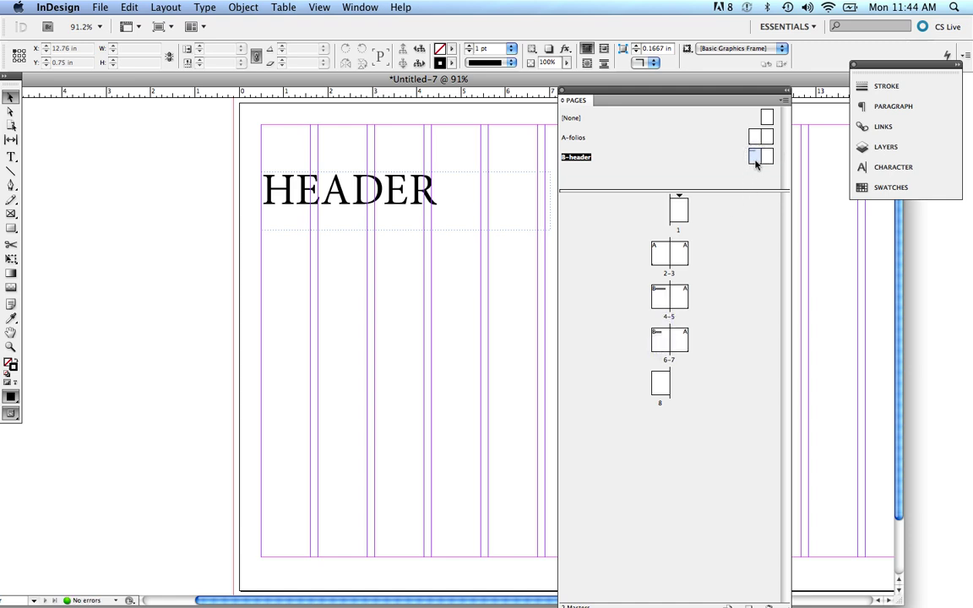
{"action": "left_click_drag", "start_coordinate": [756, 161], "coordinate": [663, 340]}
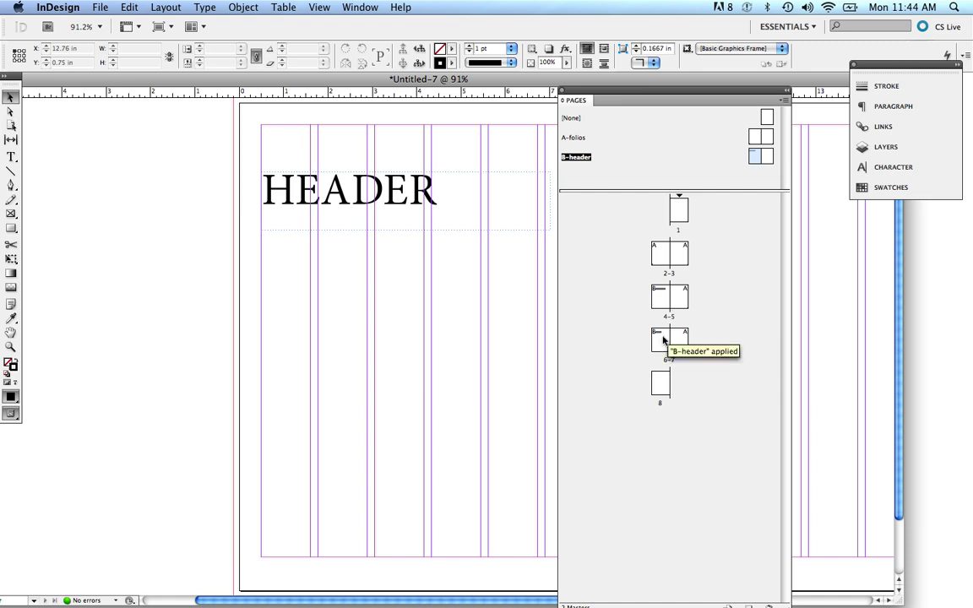
{"action": "double_click", "coordinate": [663, 340]}
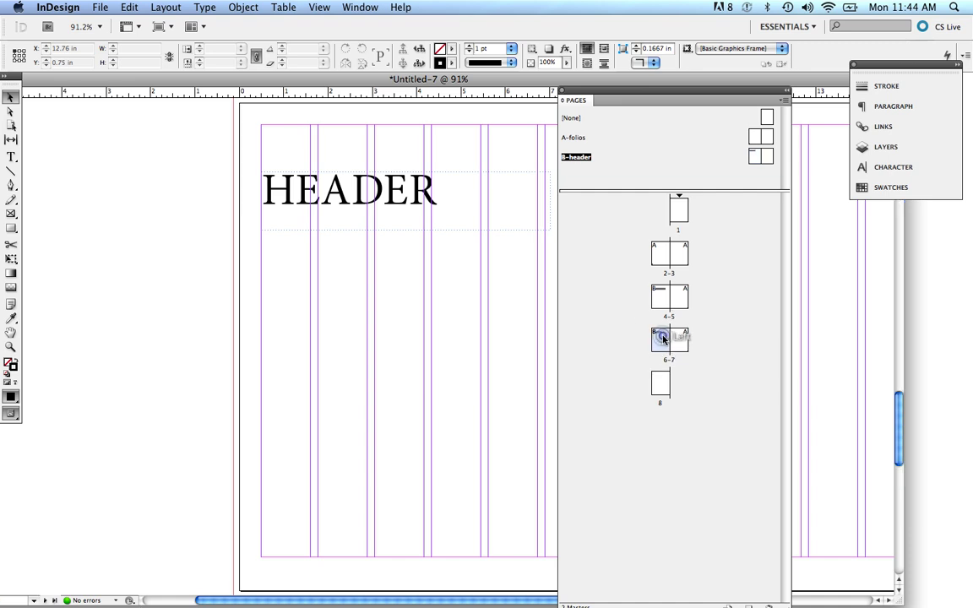
- Override page 6's master header frame and replace HEADER with 'cool'
{"action": "left_click", "coordinate": [432, 219], "text": "shift+super"}
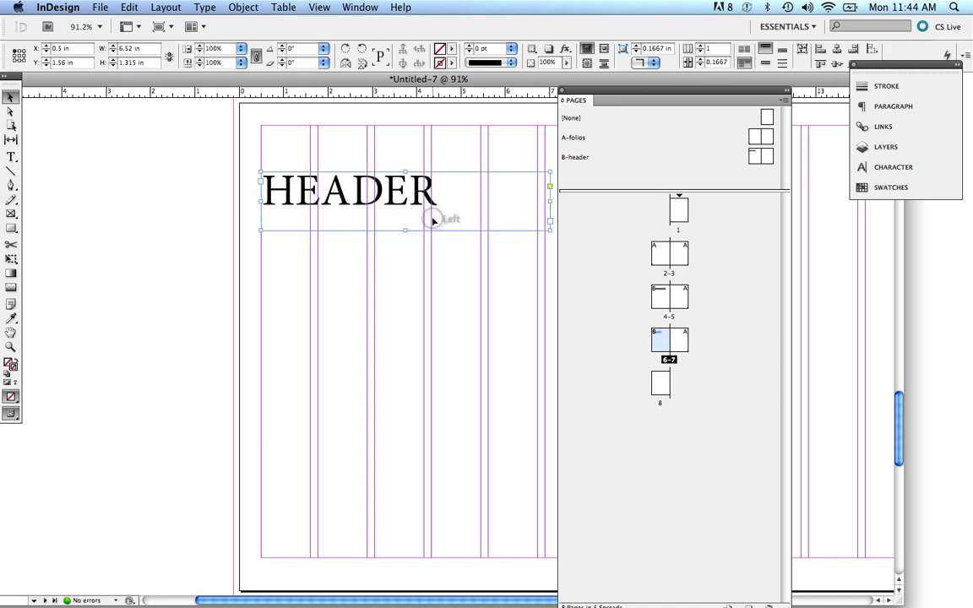
{"action": "double_click", "coordinate": [431, 219]}
{"action": "double_click", "coordinate": [431, 183]}
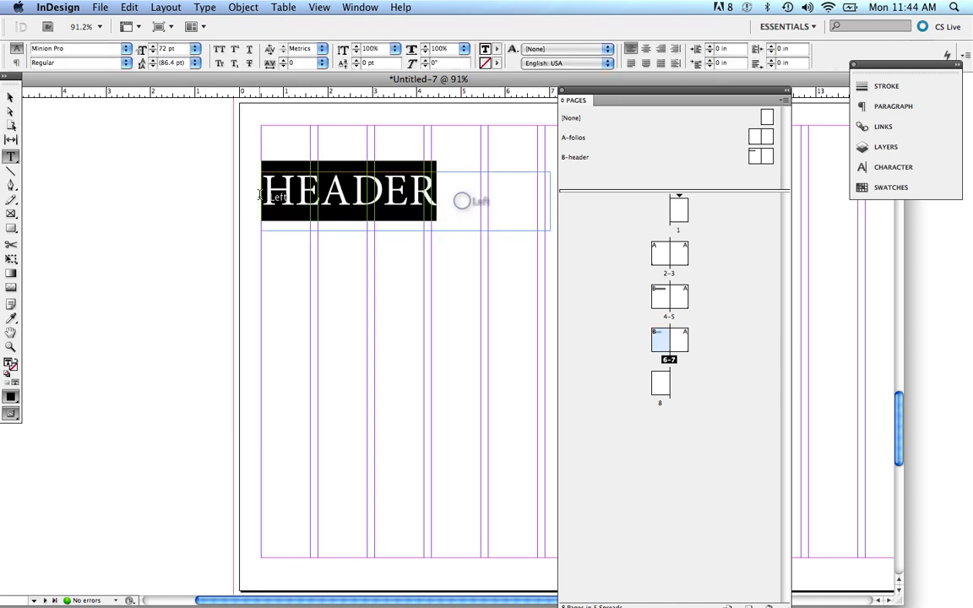
{"action": "key", "text": "BackSpace"}
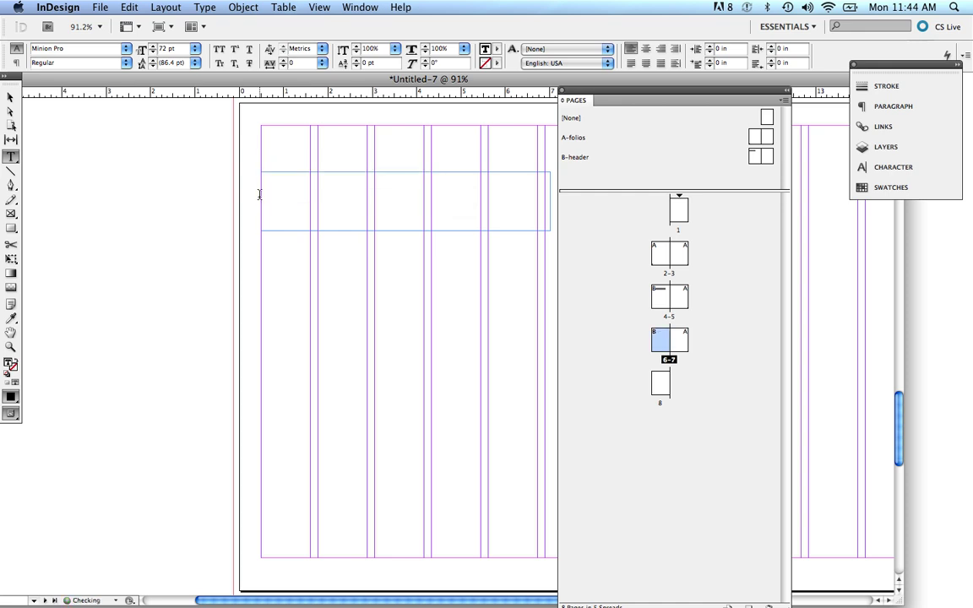
{"action": "type", "text": "cool"}
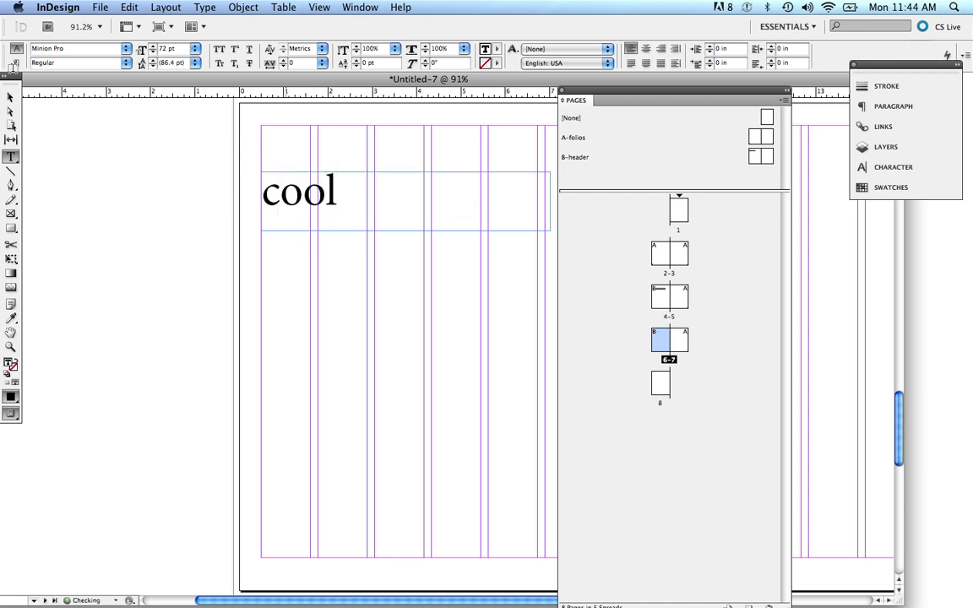
{"action": "left_click", "coordinate": [9, 99]}
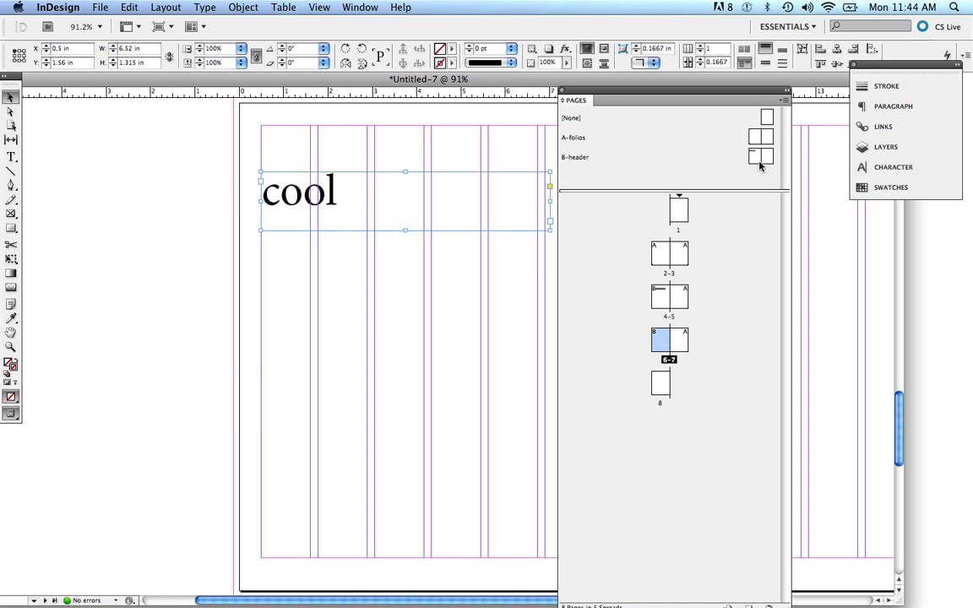
- Return to the B-header master spread to confirm its header still reads HEADER
{"action": "left_click", "coordinate": [757, 157]}
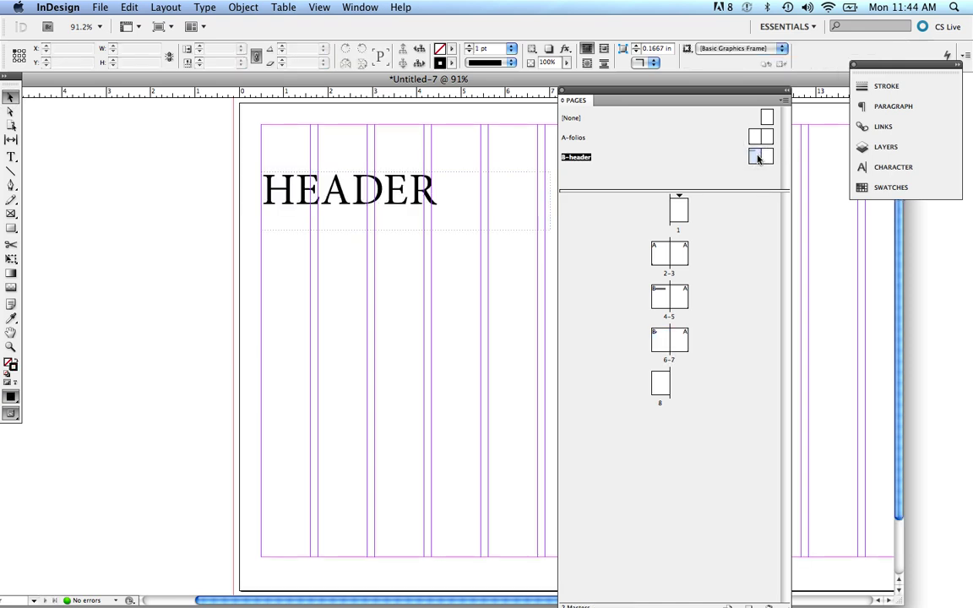